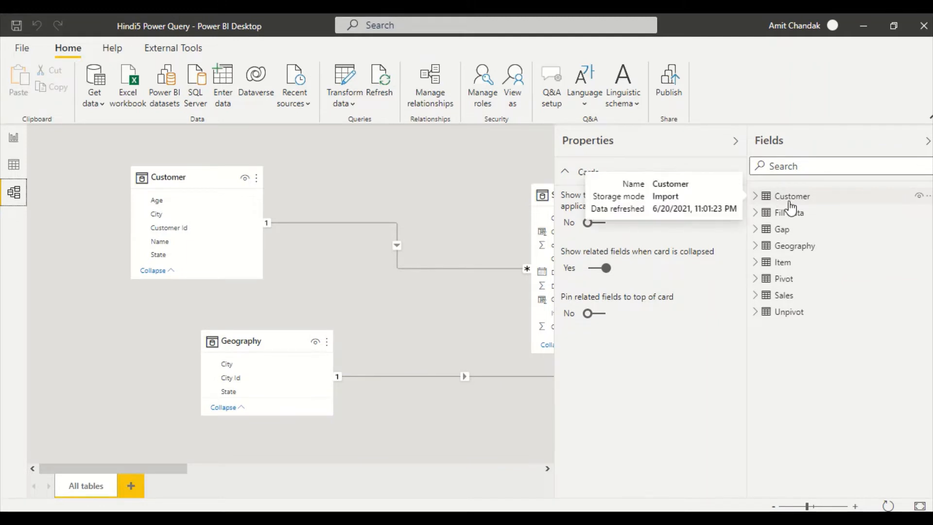
Create a new calculated table in the Data view and name it Date in its formula
left_click(791, 207)
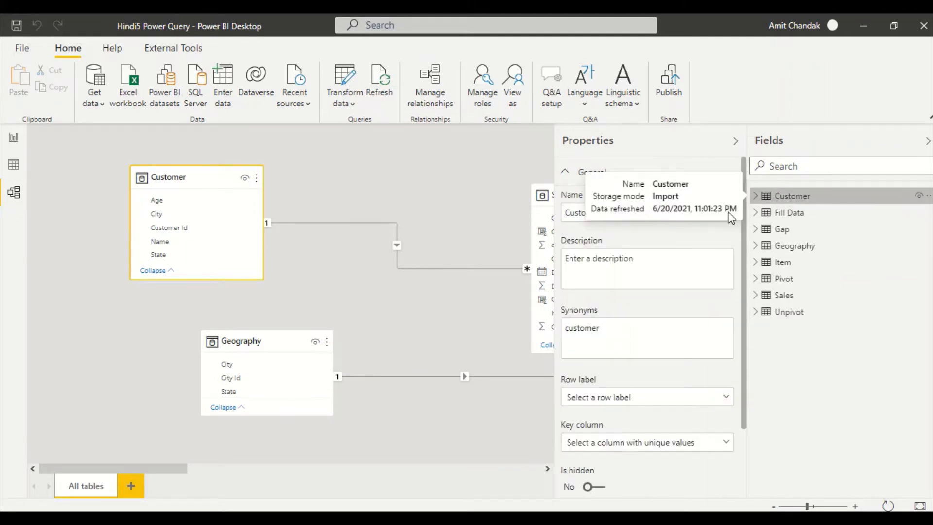
left_click(14, 166)
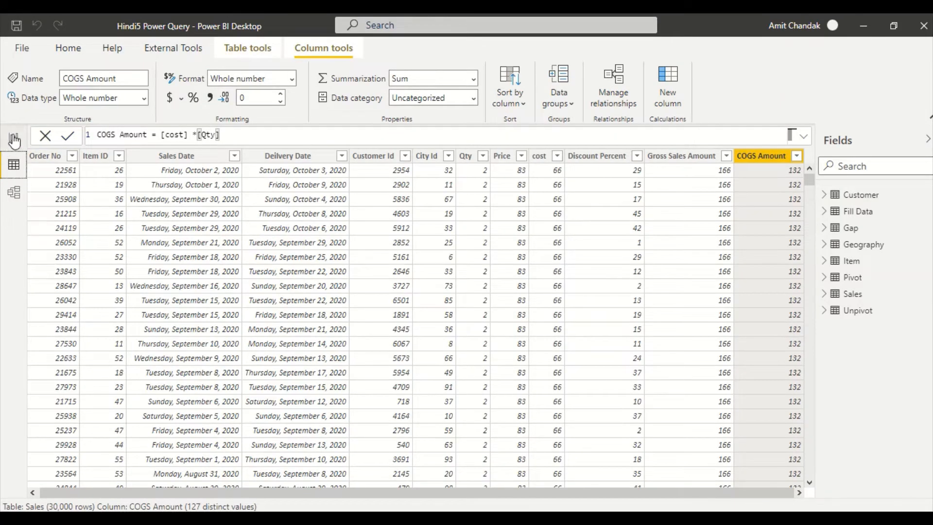
left_click(249, 46)
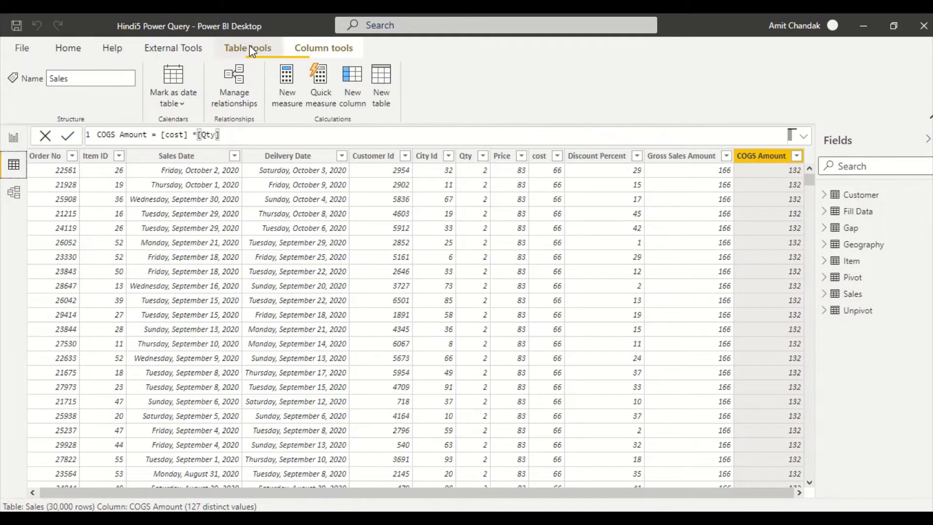
left_click(388, 90)
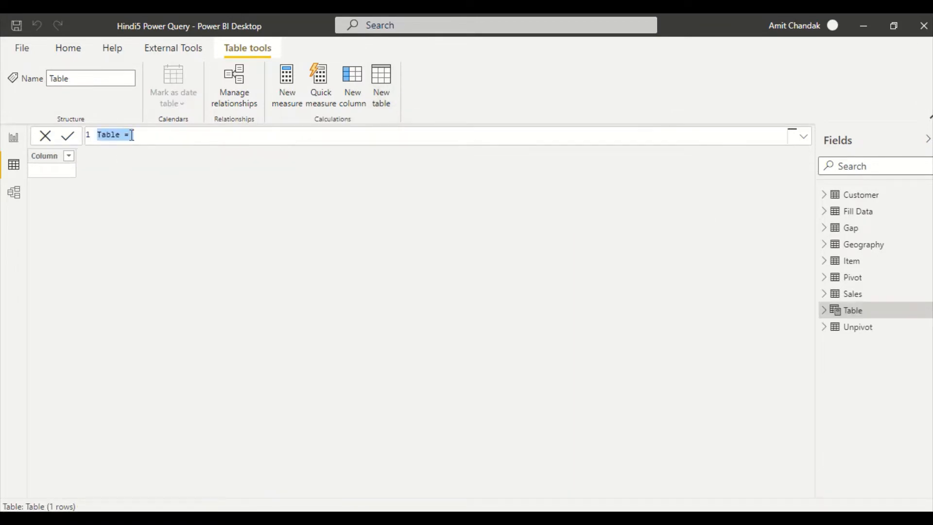
double_click(109, 135)
type("Date")
key("Right")
key("Right")
key("Right")
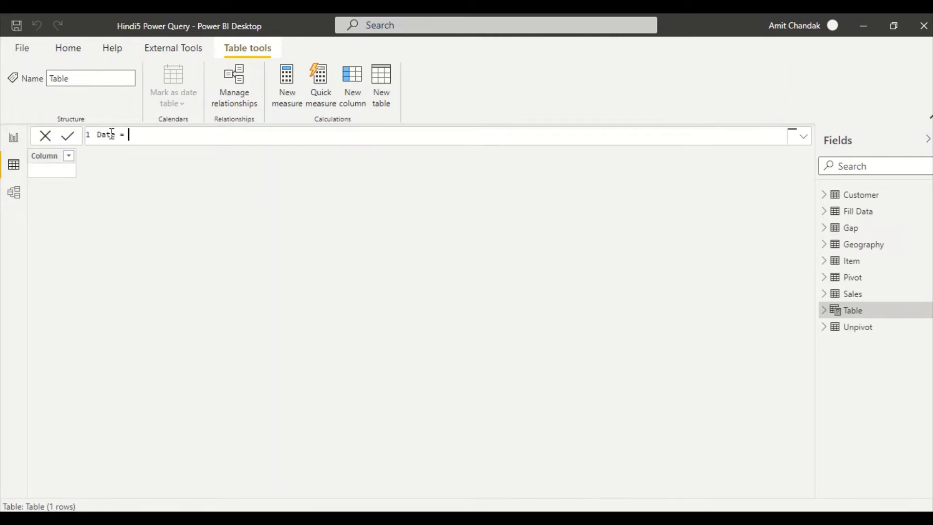
Begin the Date table's expression with a CALENDAR function whose start date is date(2018,1,1)
type("ca")
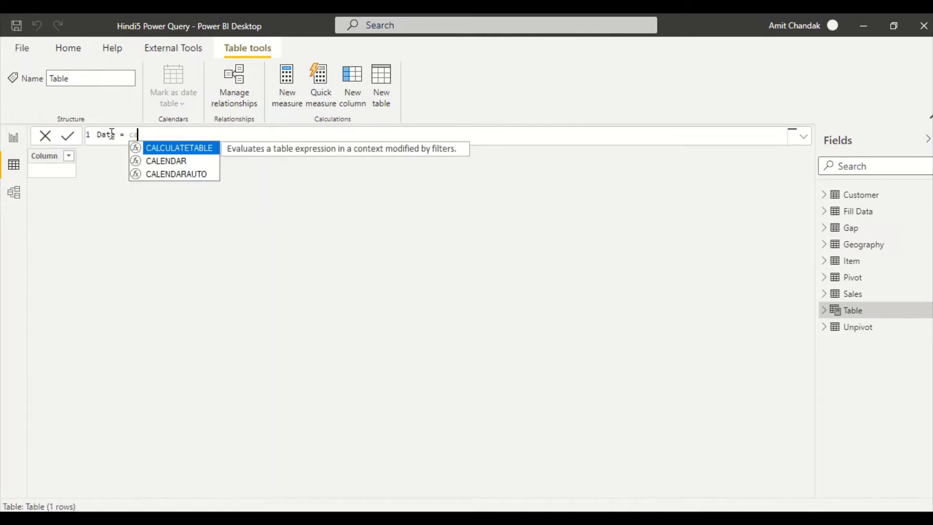
key("Down")
key("Tab")
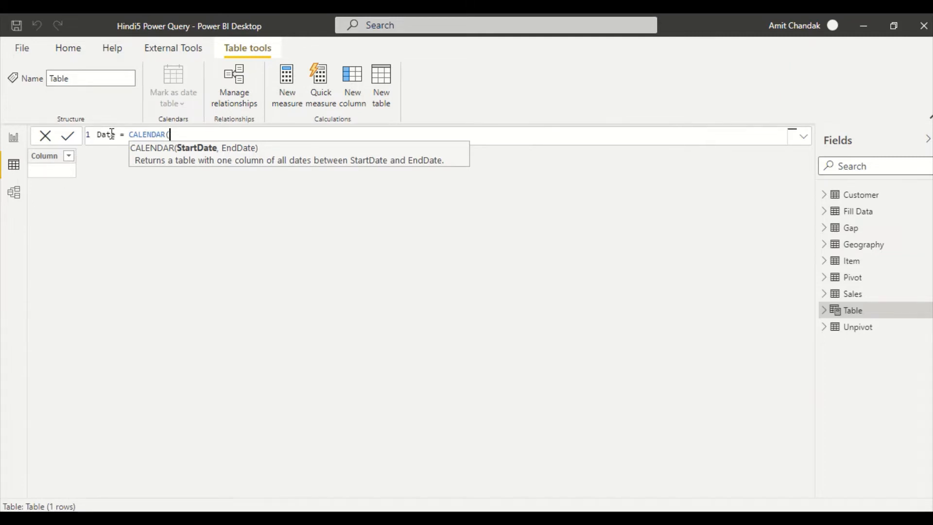
type("date")
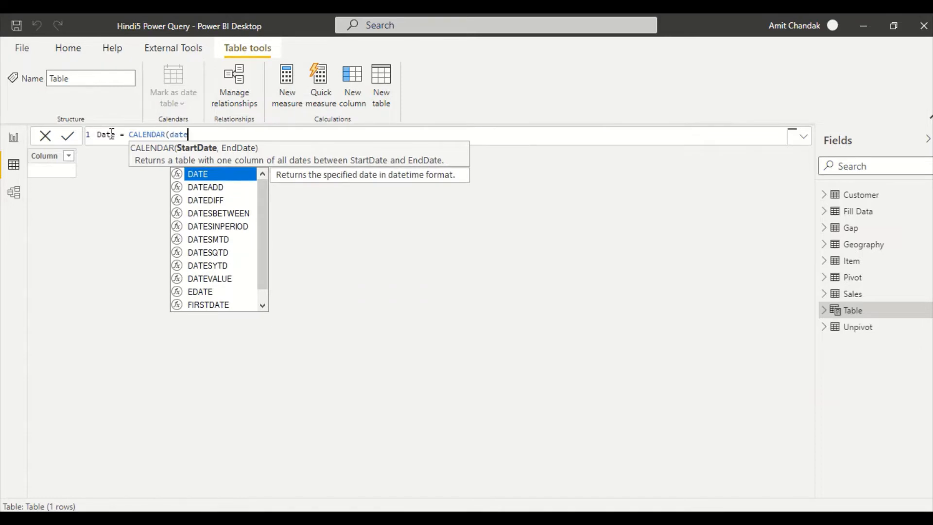
type("(")
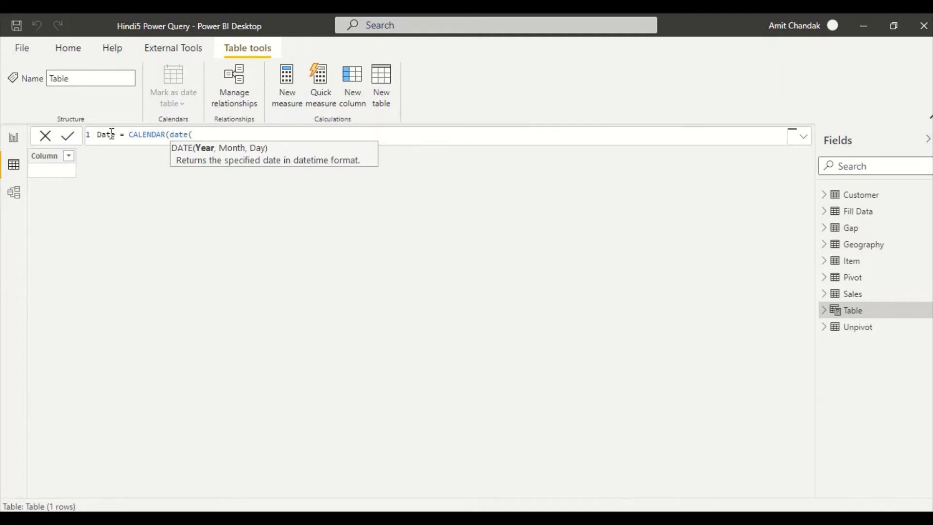
type("2018,1,1")
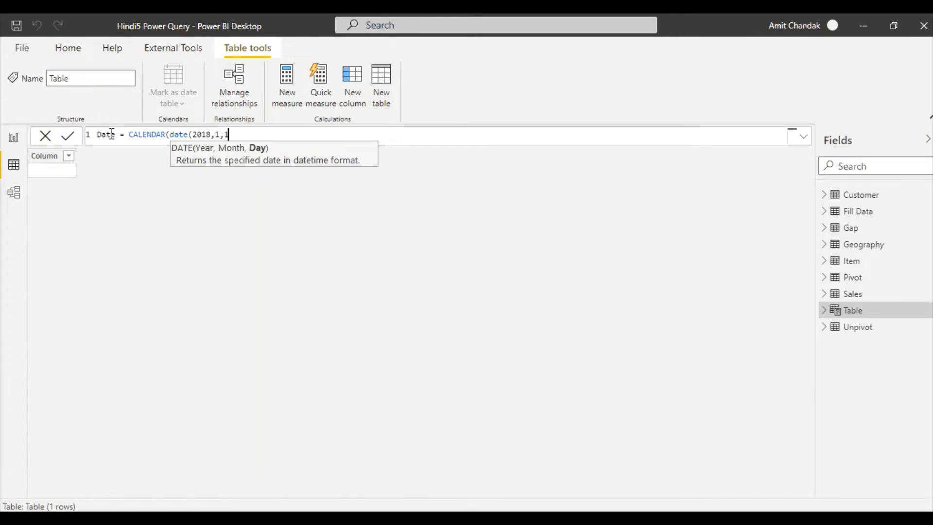
type(")")
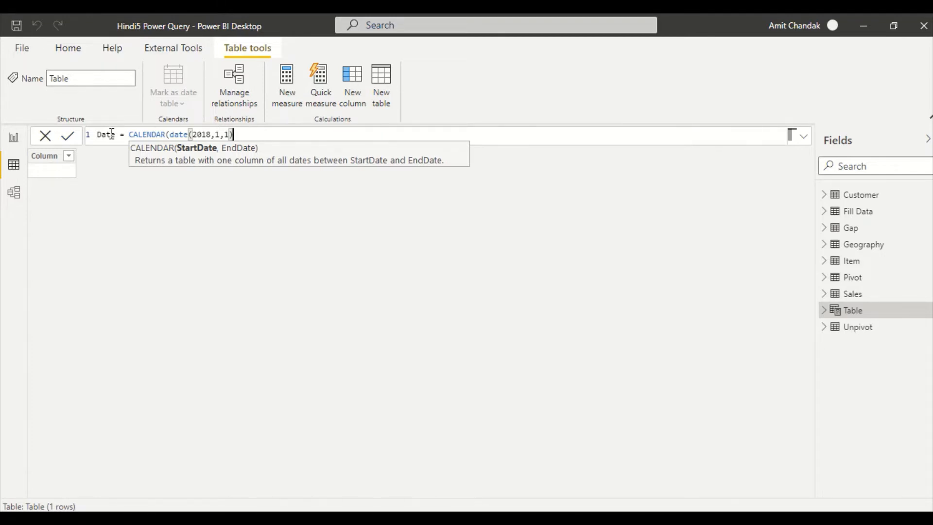
type(",")
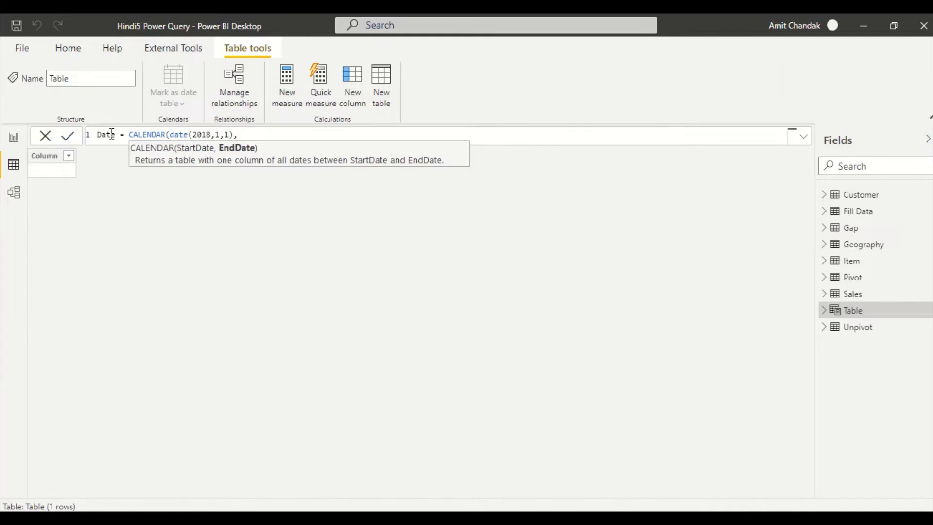
Complete the CALENDAR function with the end date Date(2021,12,31) and commit the table formula
type("Date(")
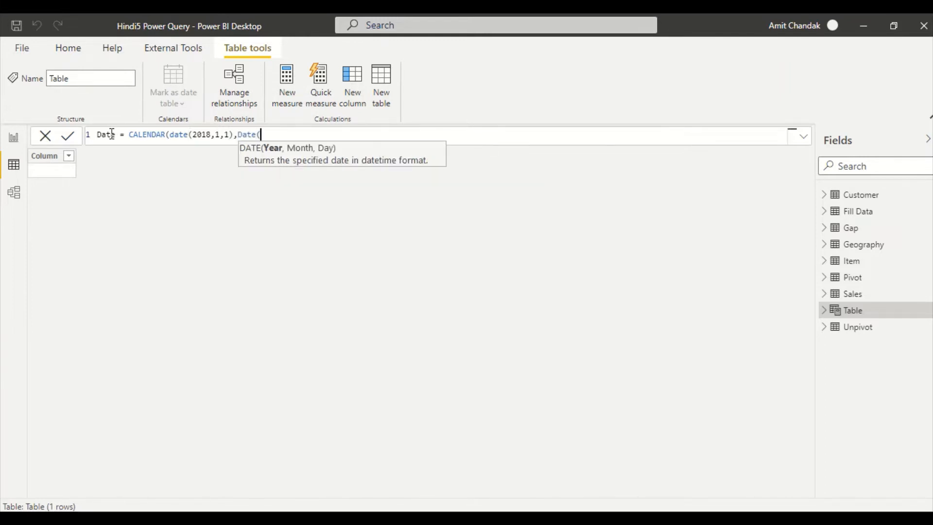
type("2021,12,21")
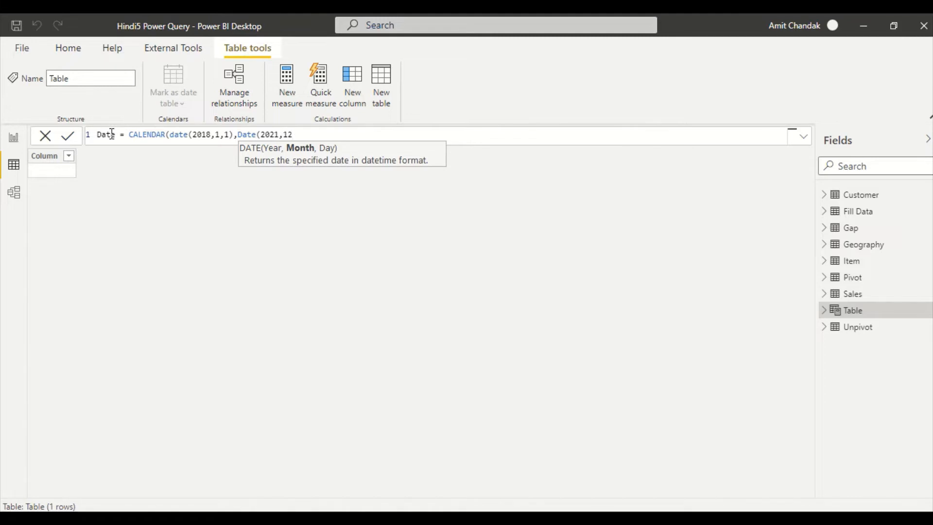
key("BackSpace")
key("BackSpace")
type("31))")
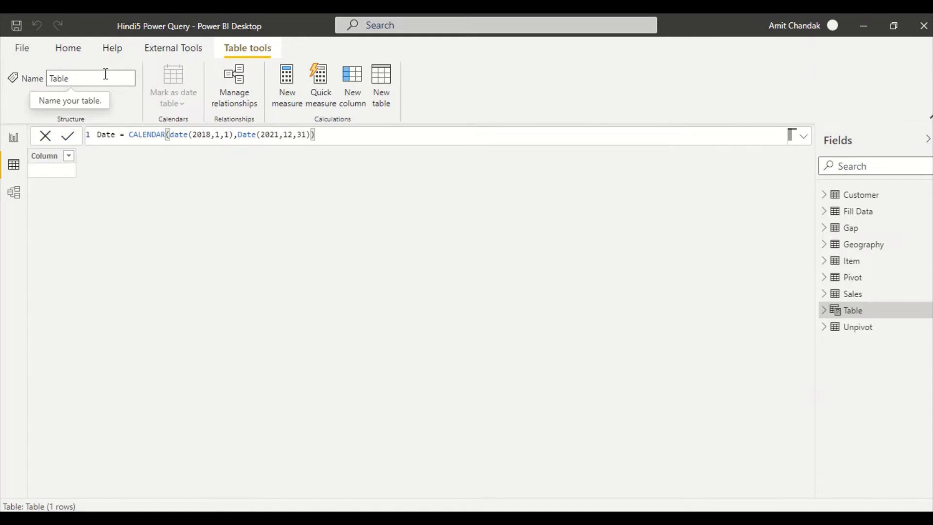
key("Return")
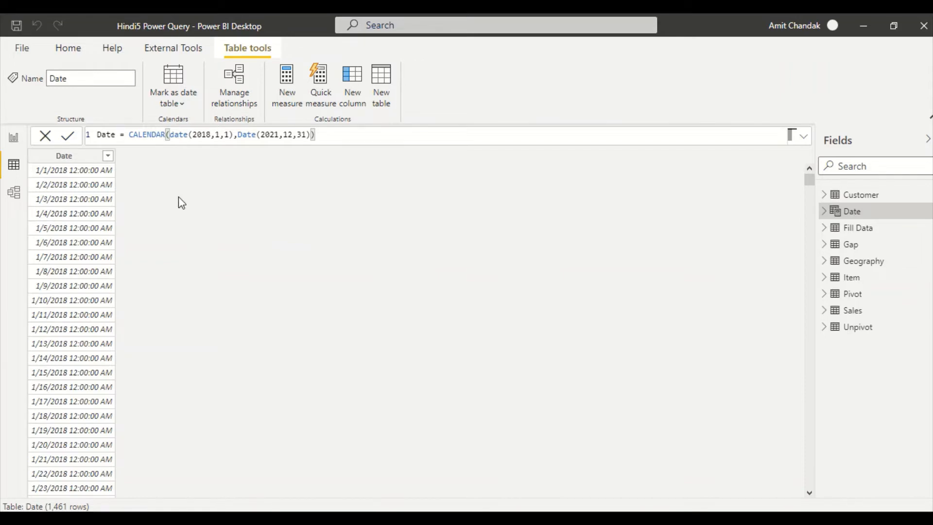
Insert an ADDCOLUMNS function around the CALENDAR expression in the Date table's formula, using the calendar as its table argument
left_click(129, 135)
type("ADDCO")
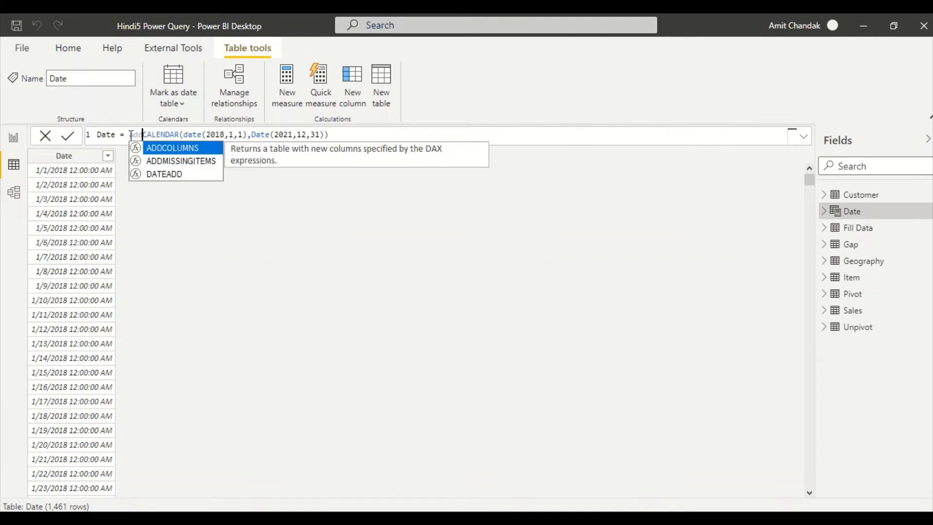
key("Tab")
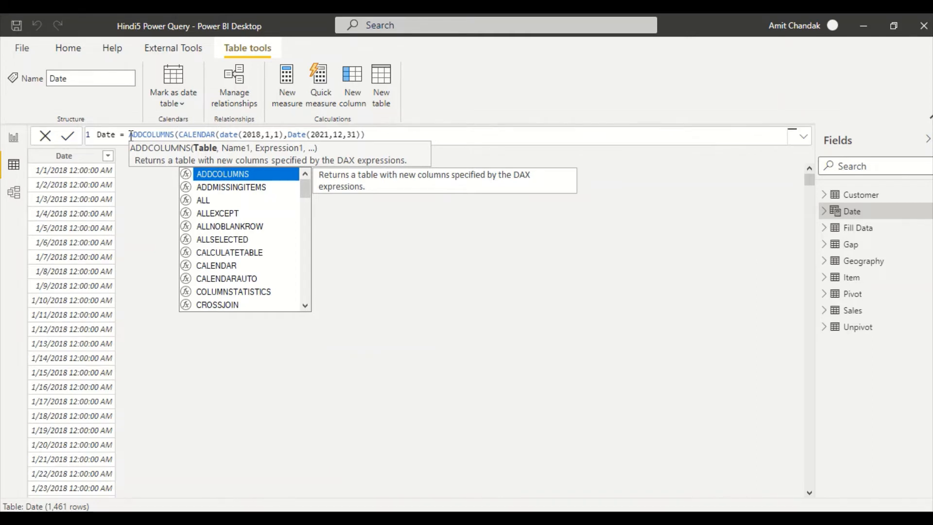
key("Right")
key("Right")
key("Right")
key("Right")
key("Right")
key("Right")
key("Right")
key("Right")
key("Right")
key("Right")
key("Right")
key("Right")
key("Right")
key("Right")
key("Right")
key("Right")
key("Right")
key("Right")
key("Right")
key("Right")
key("Right")
key("Right")
key("Right")
key("Right")
key("Right")
key("Right")
key("Right")
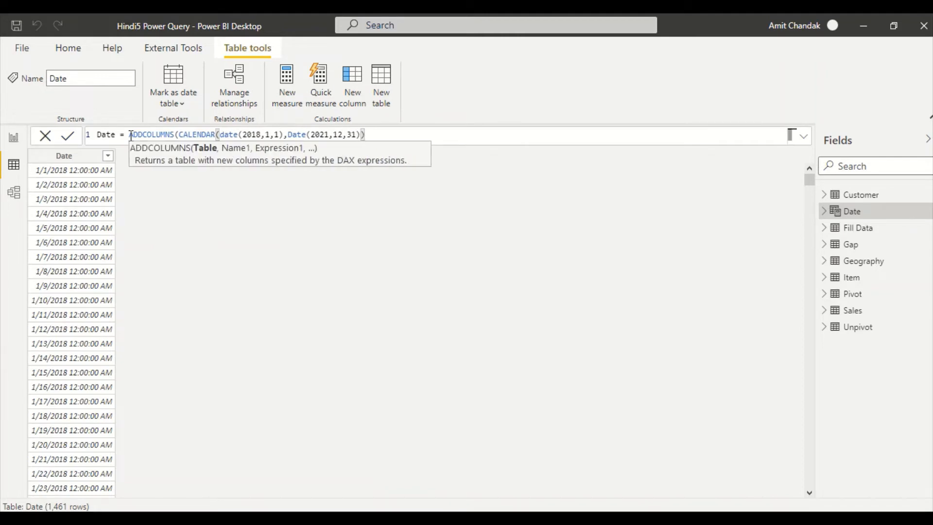
Add "Month Year" as the first new column name in the ADDCOLUMNS function
type(",")
type("\"Mo")
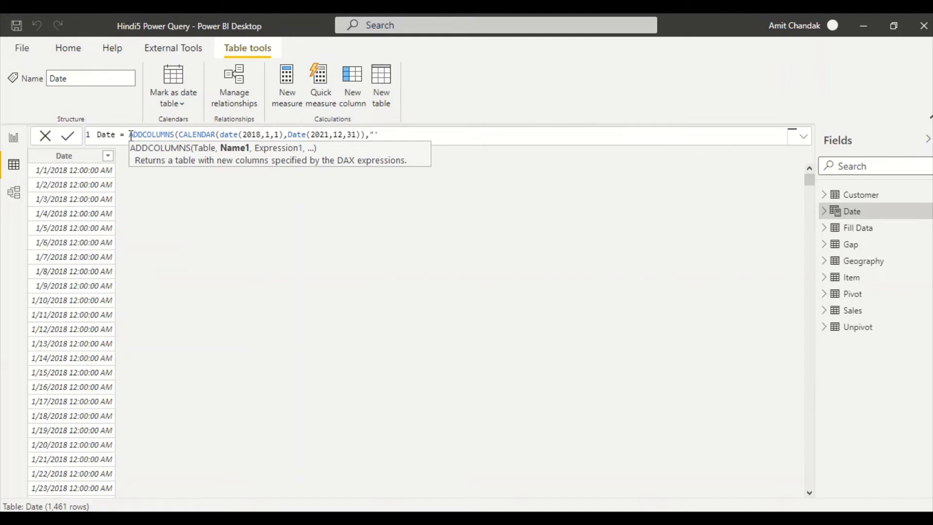
type("nth Year")
key("BackSpace")
type("\",")
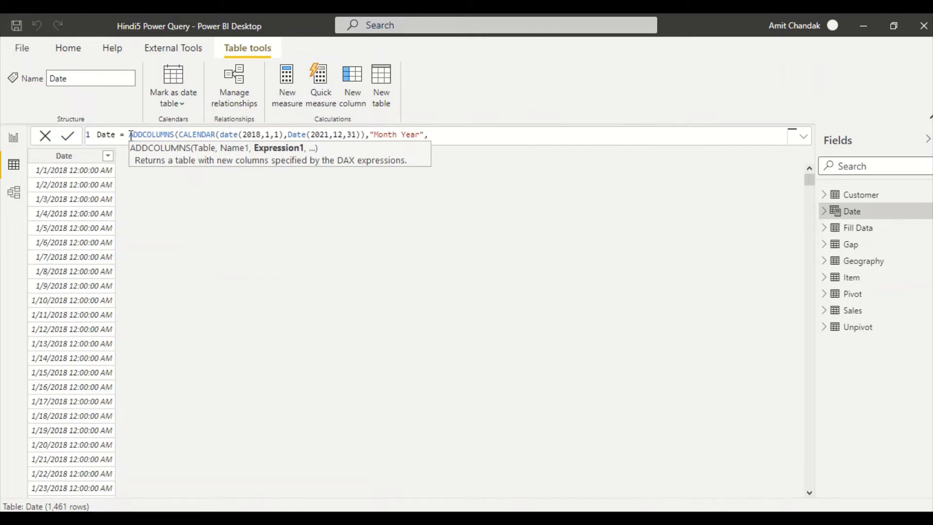
Define the Month Year column as format([Date],"MMM-YYYY"), close the ADDCOLUMNS function and commit the formula
type("format")
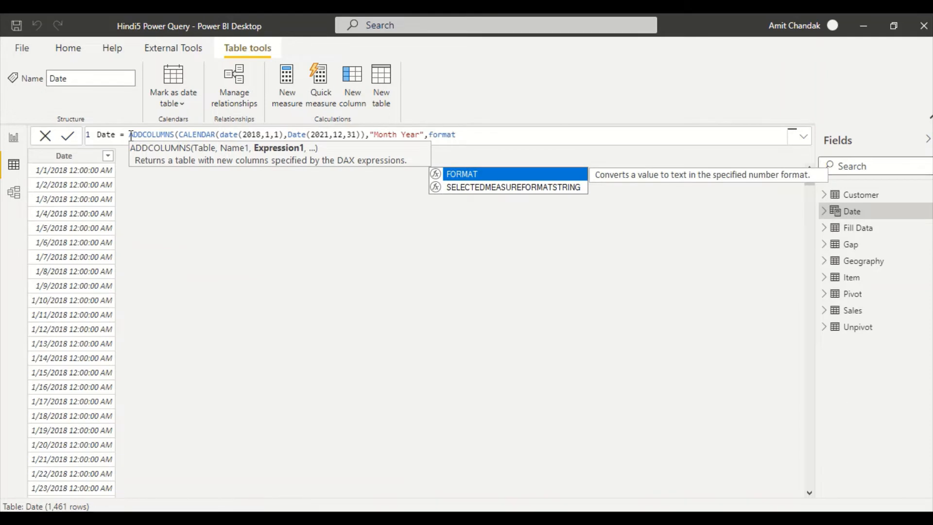
type("(")
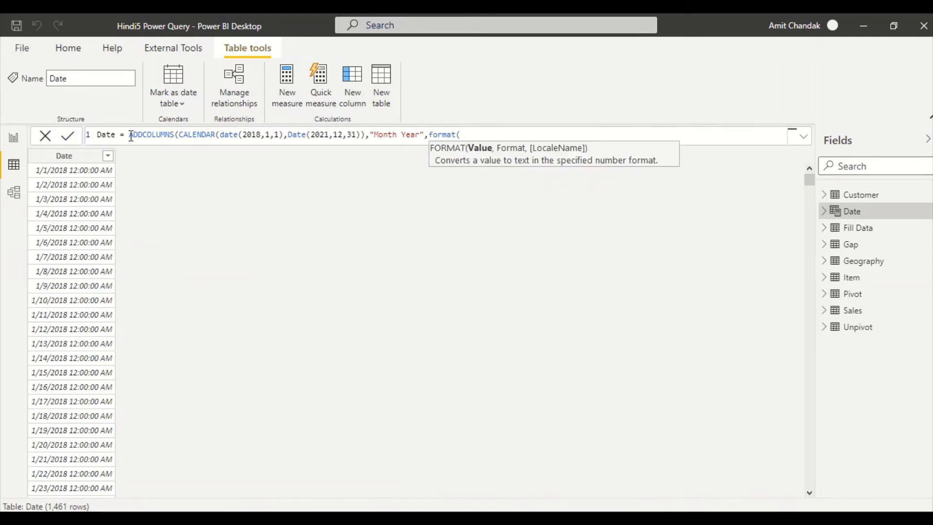
type("[D")
key("Tab")
type(",")
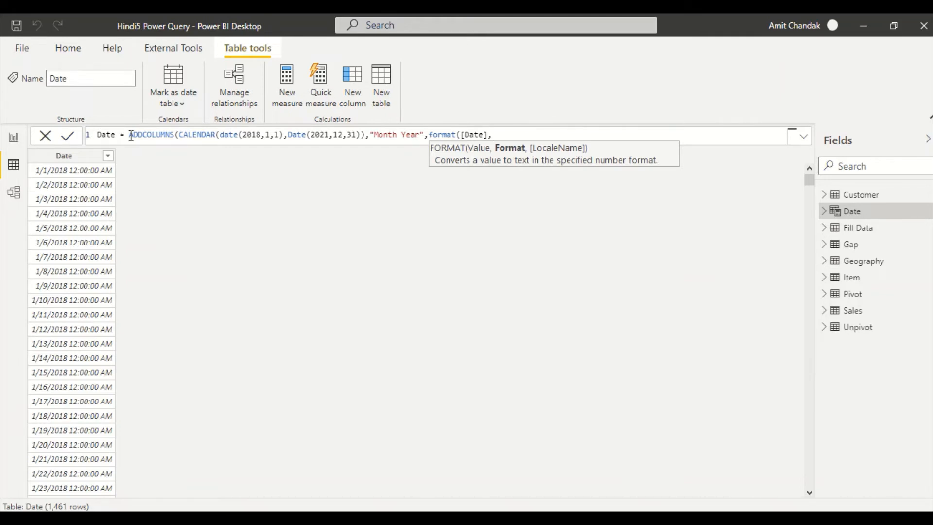
type("\"\"MMM-YYYY")
key("Right")
type(")")
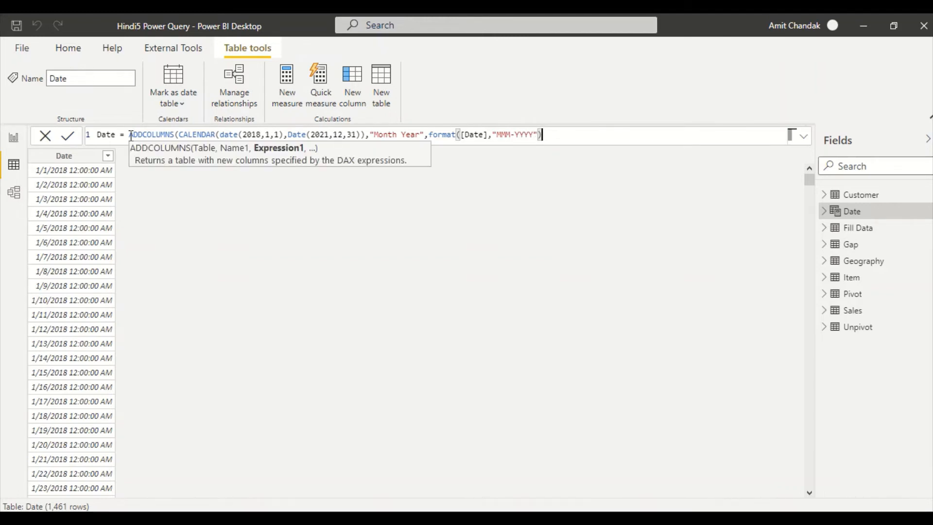
type(")")
key("Return")
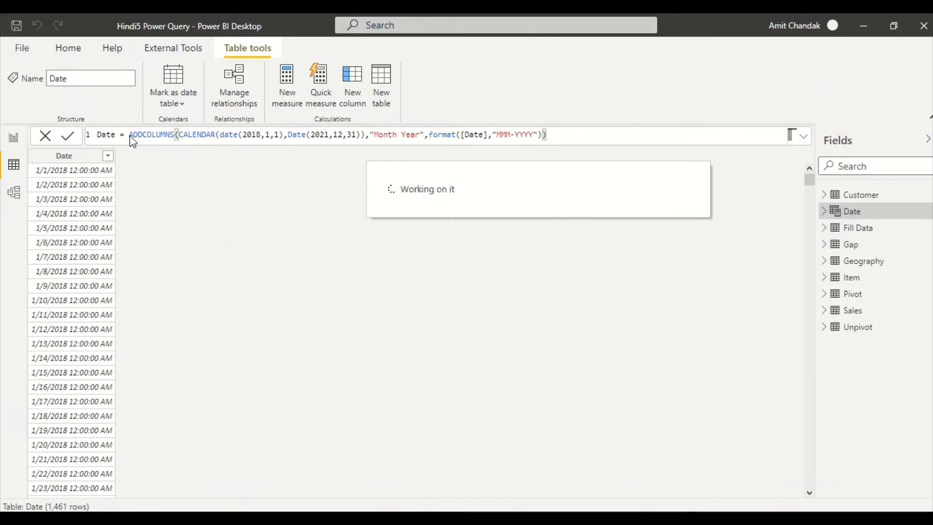
Build a table visual of the Date table's Month Year field on report Page 4, then reposition and enlarge it
left_click(17, 135)
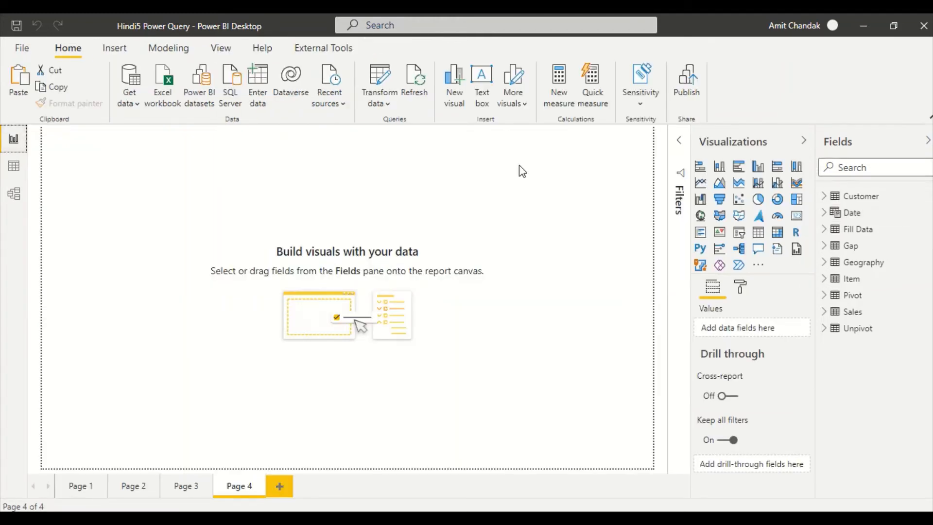
left_click(836, 218)
left_click_drag(544, 217, 219, 200)
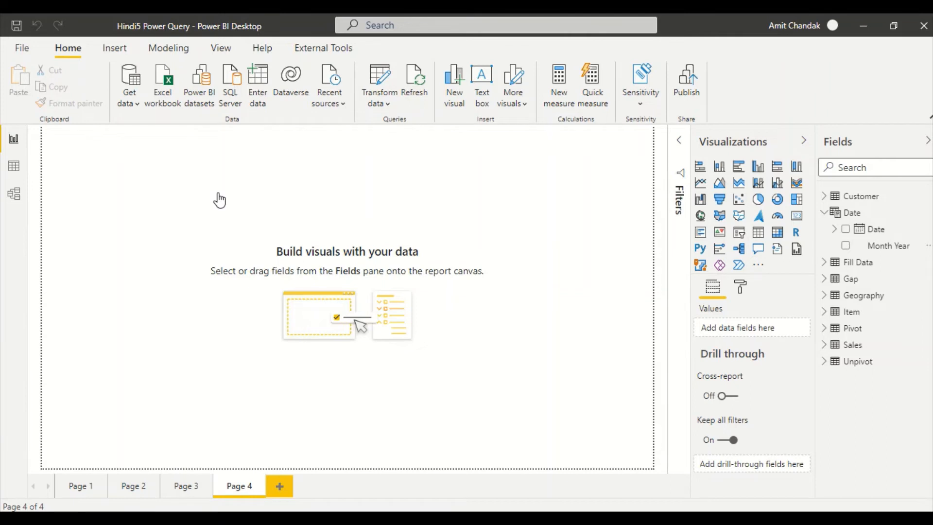
left_click(845, 246)
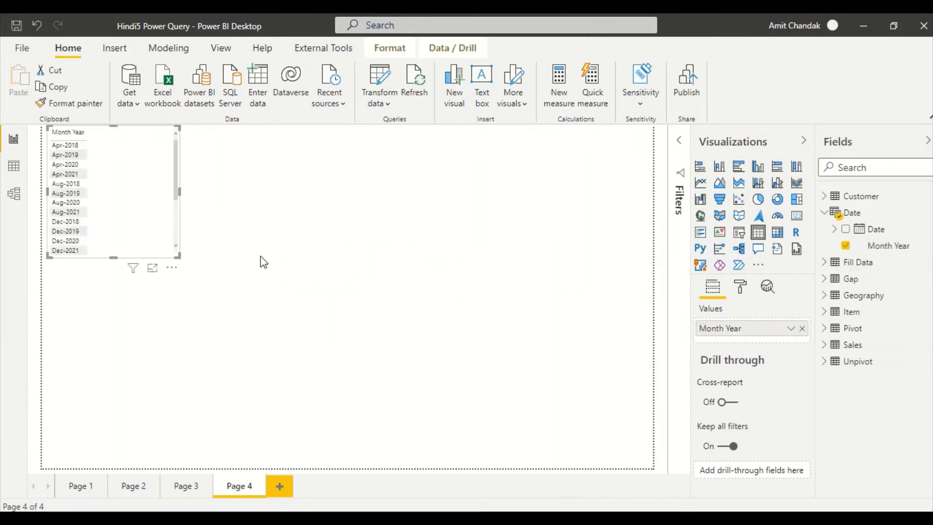
left_click_drag(125, 192, 199, 241)
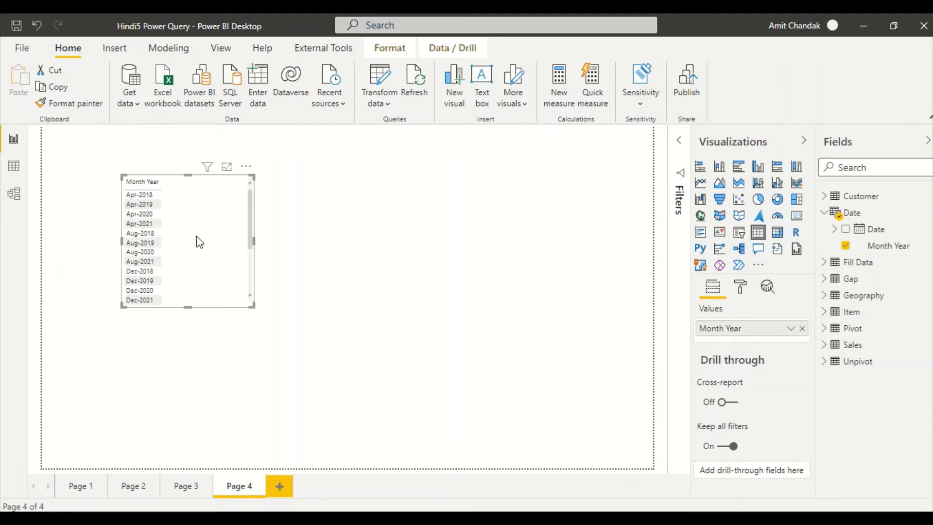
left_click_drag(254, 307, 339, 392)
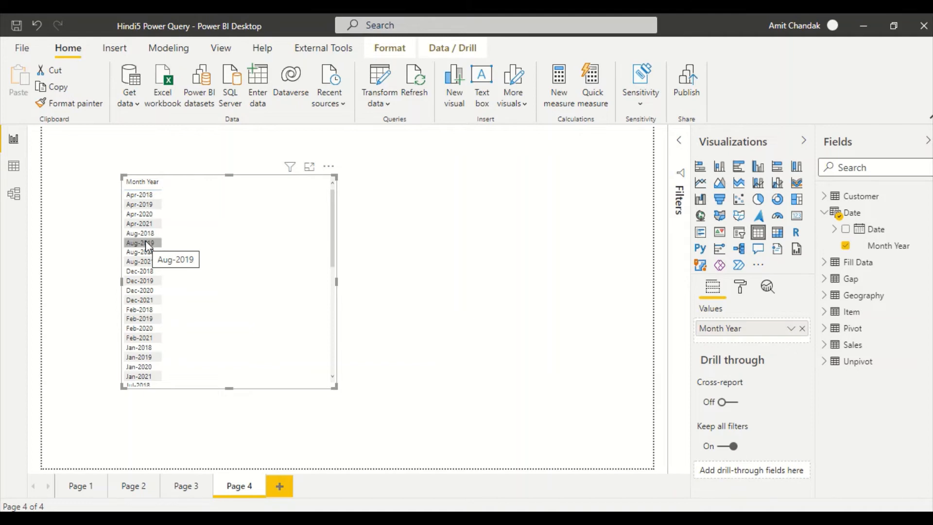
Add "Month Year Sort" as the second new column name in the Date table's ADDCOLUMNS formula
left_click(12, 171)
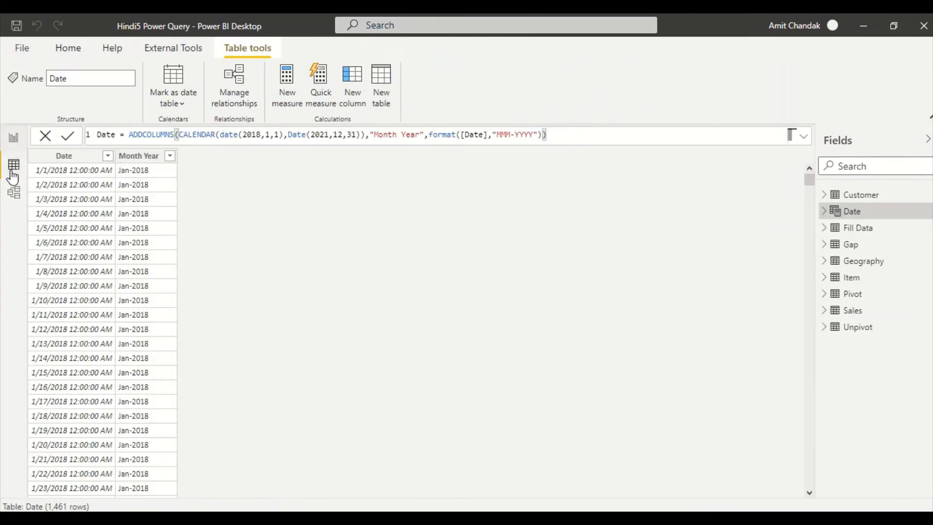
left_click(132, 161)
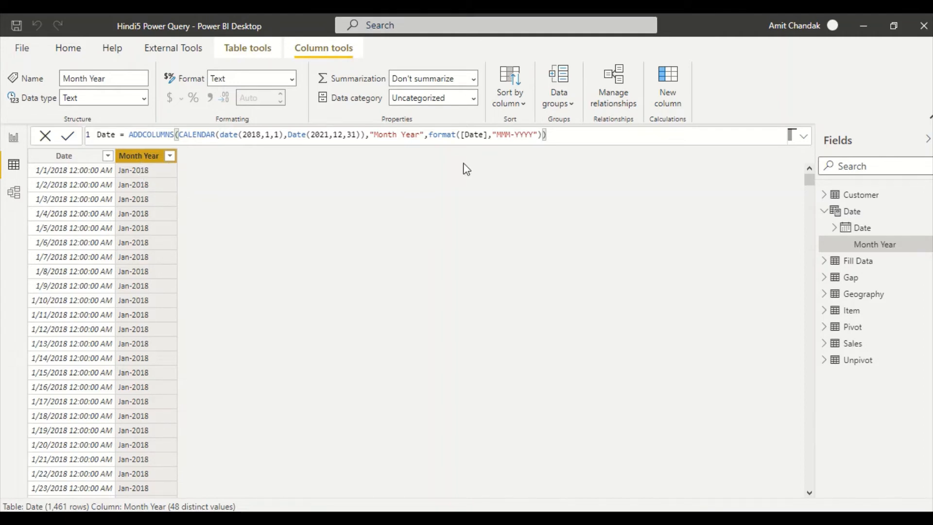
left_click(542, 134)
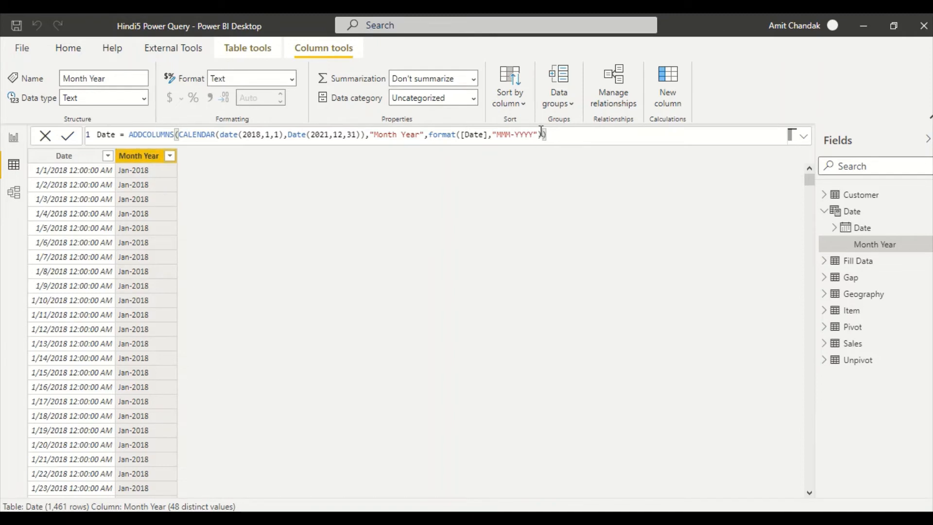
type(",")
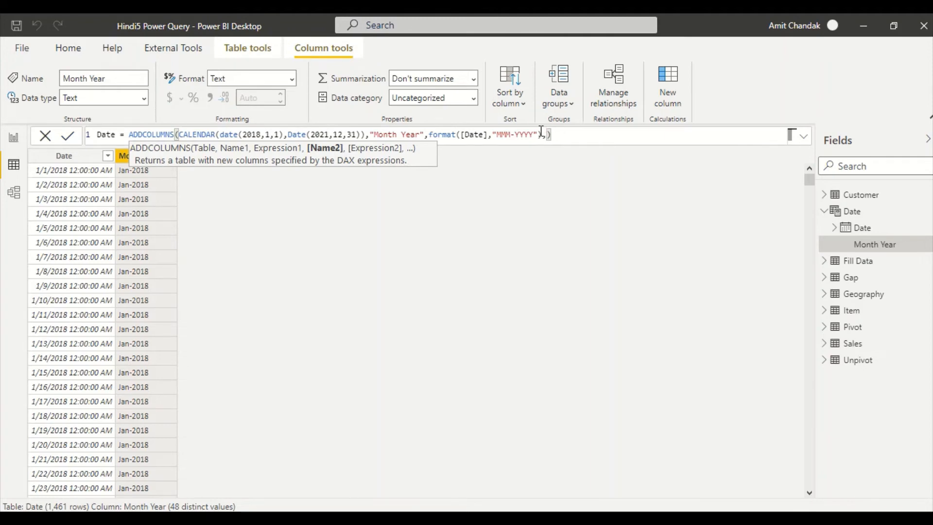
type("\"Month Year Sort\", [")
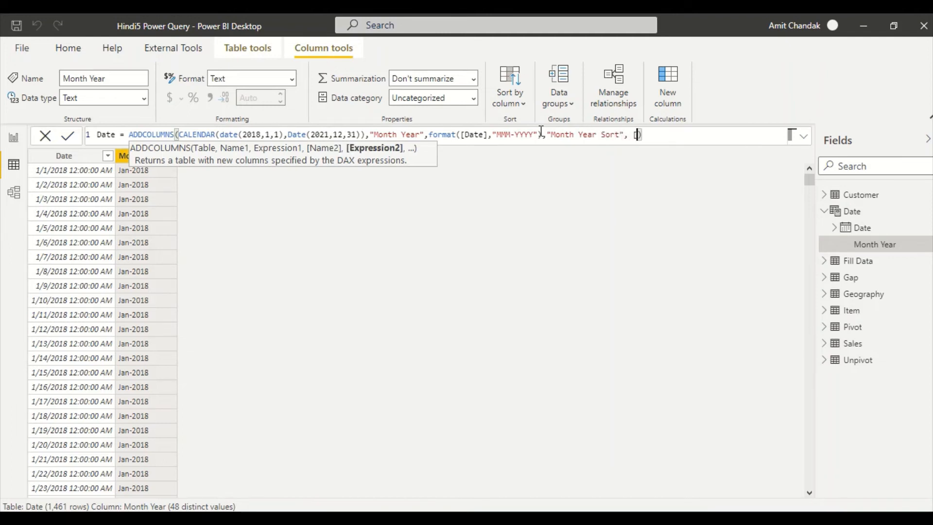
Define the Month Year Sort column as FORMAT([Date], "YYYYMM"), close the ADDCOLUMNS function and commit the formula
key("BackSpace")
type("for")
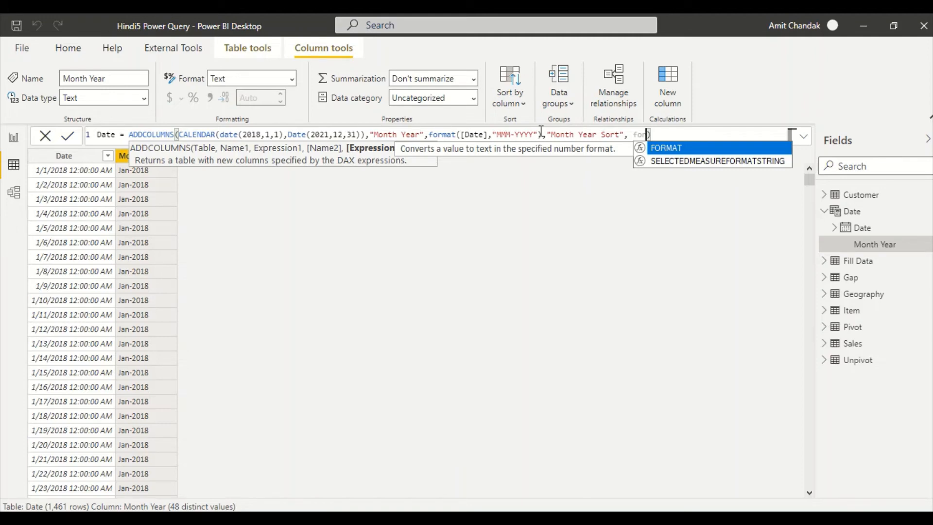
key("Tab")
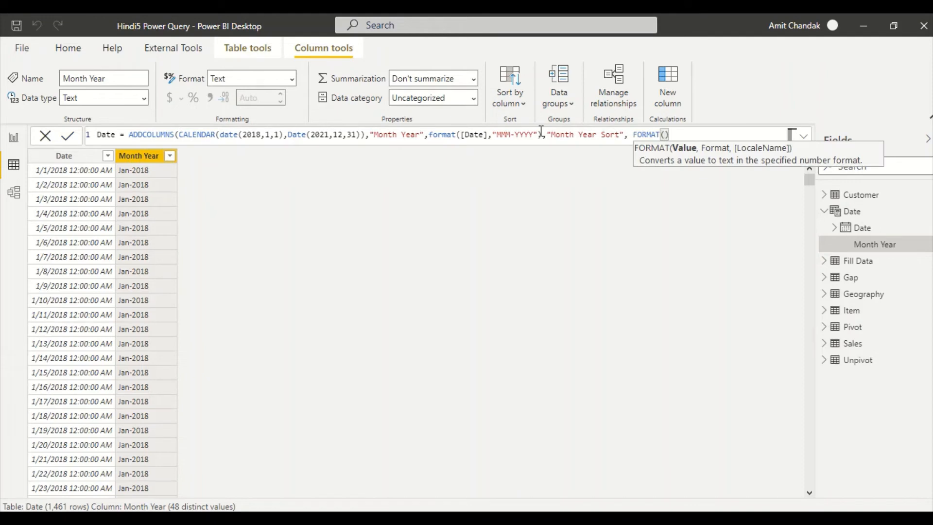
type(",")
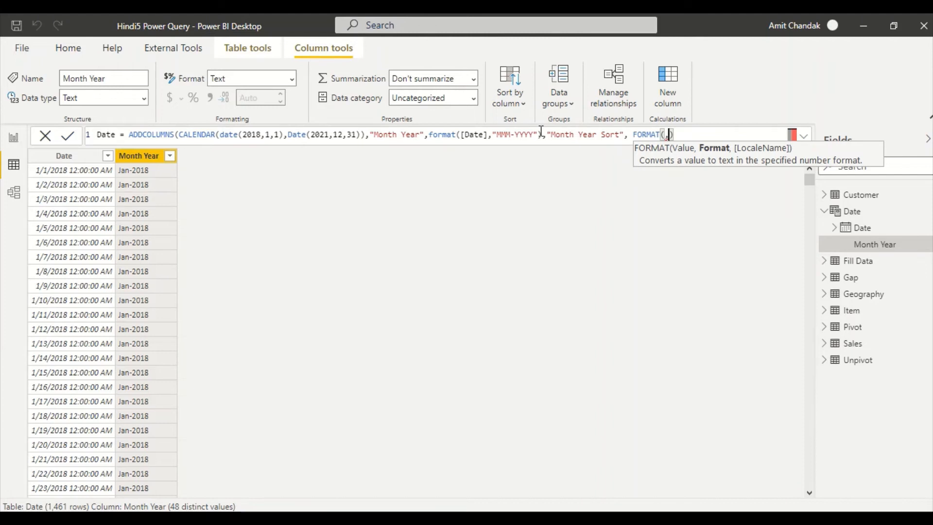
key("BackSpace")
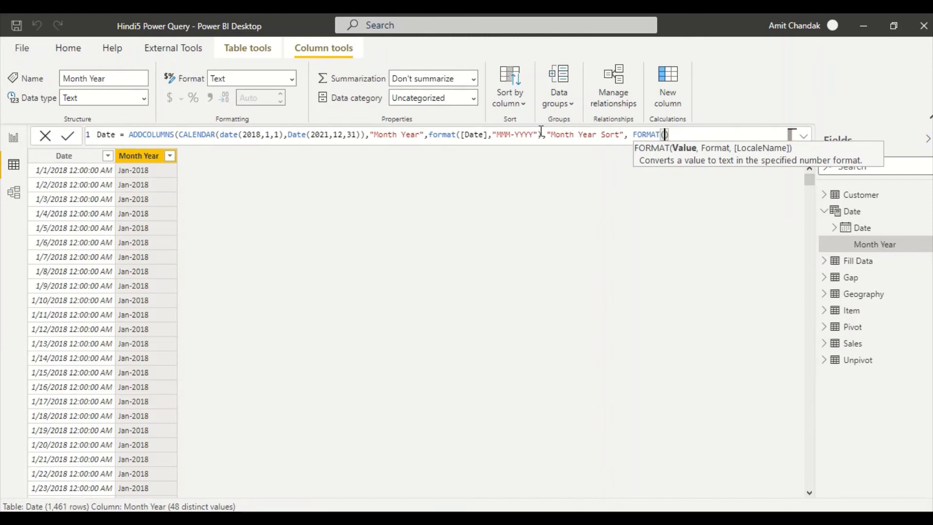
type("[Date]")
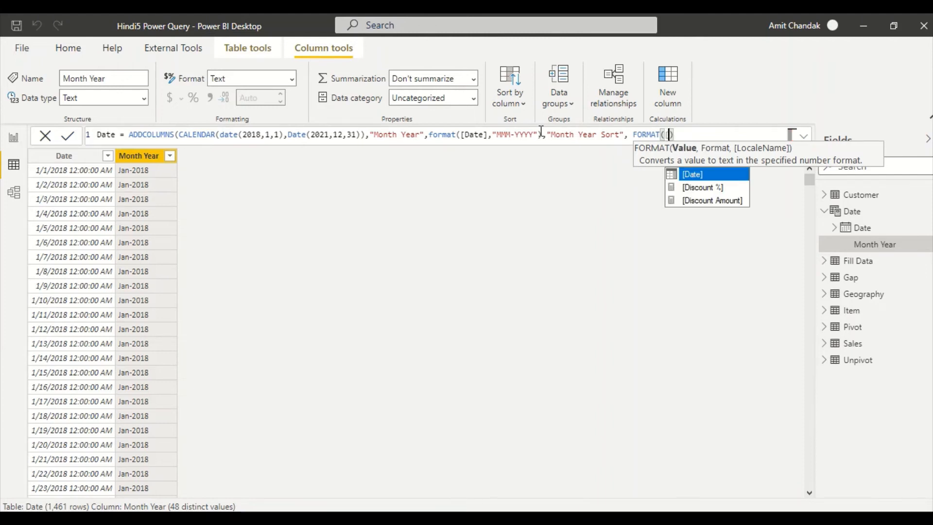
type(", \"")
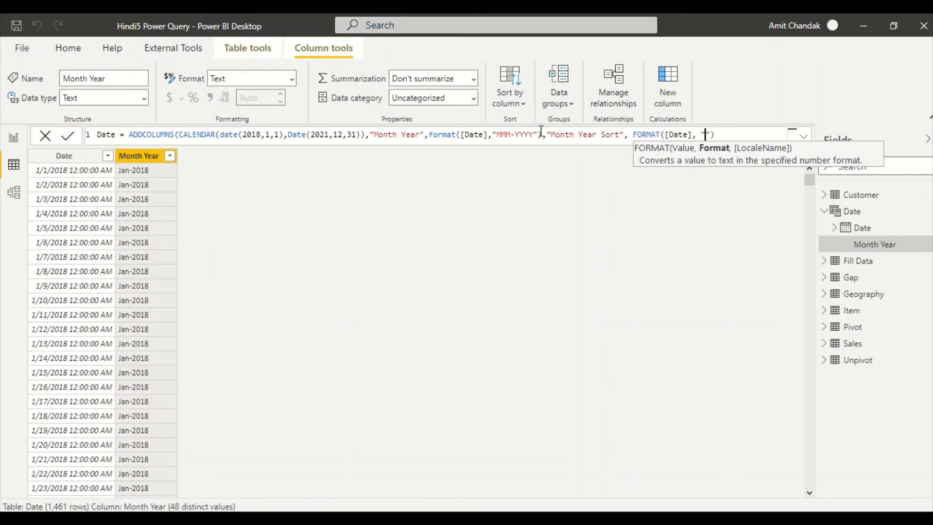
type("YYYYMM\"))")
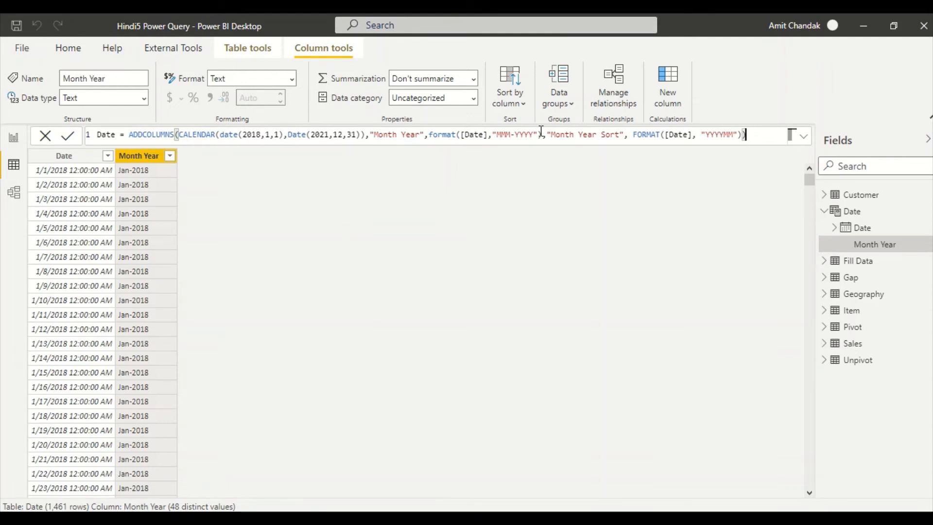
key("Return")
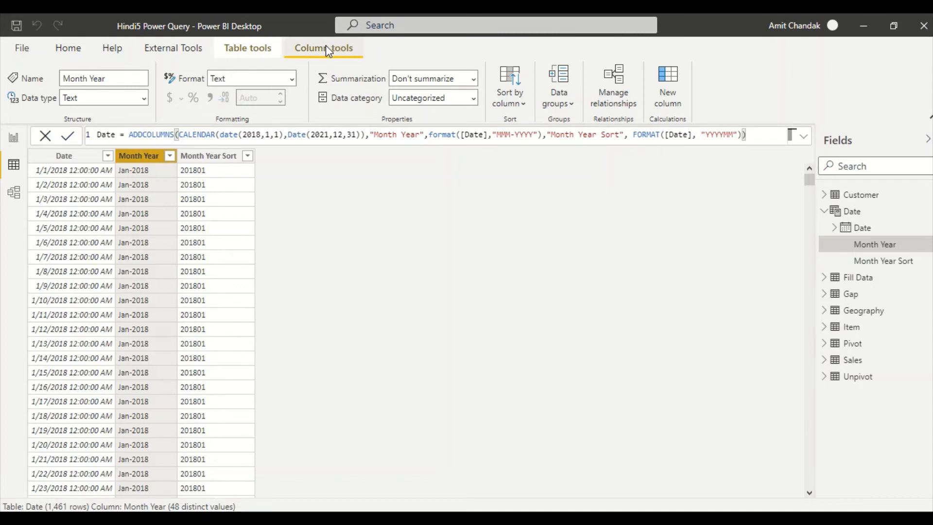
Sort the Month Year column by Month Year Sort and check the month order in the table visual on report Page 4
left_click(524, 106)
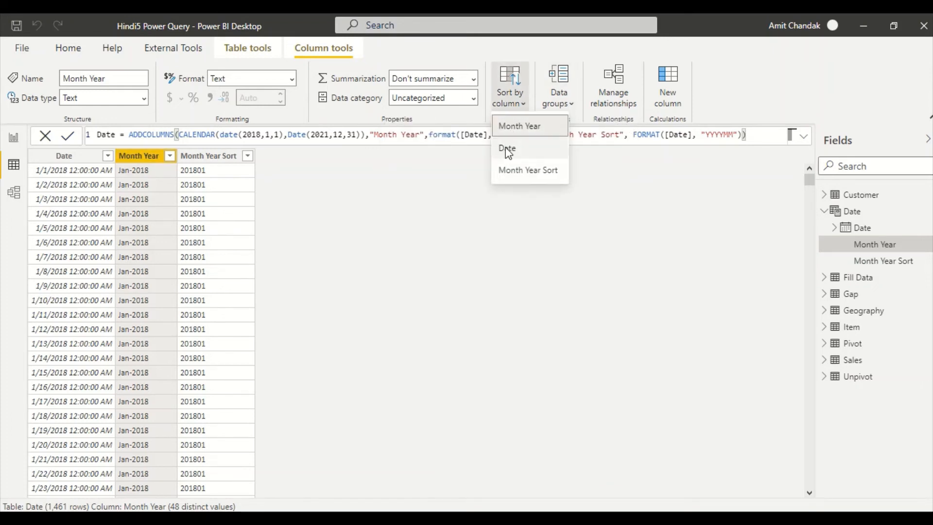
left_click(510, 174)
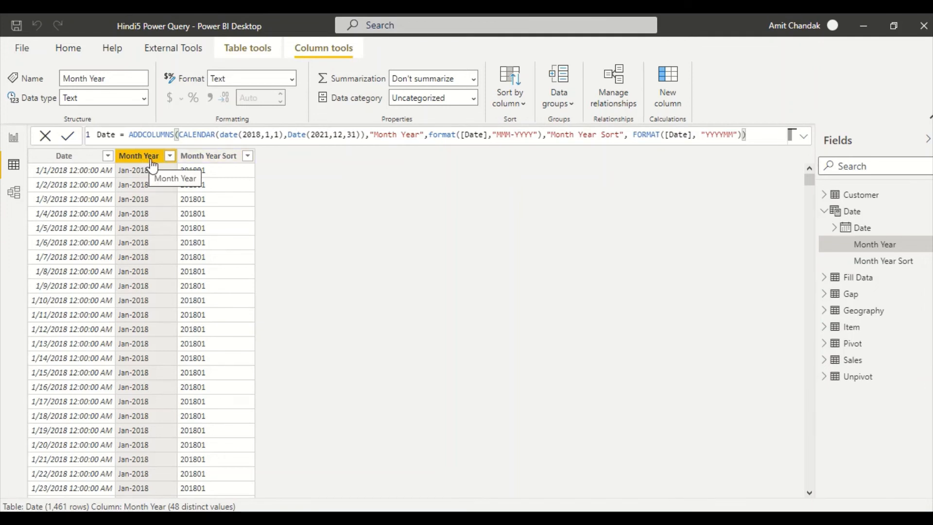
left_click(508, 94)
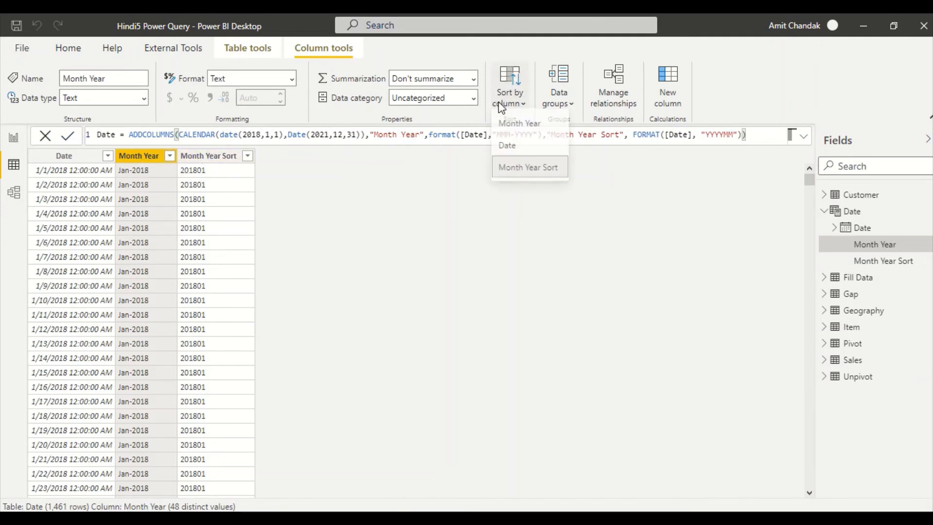
left_click(519, 175)
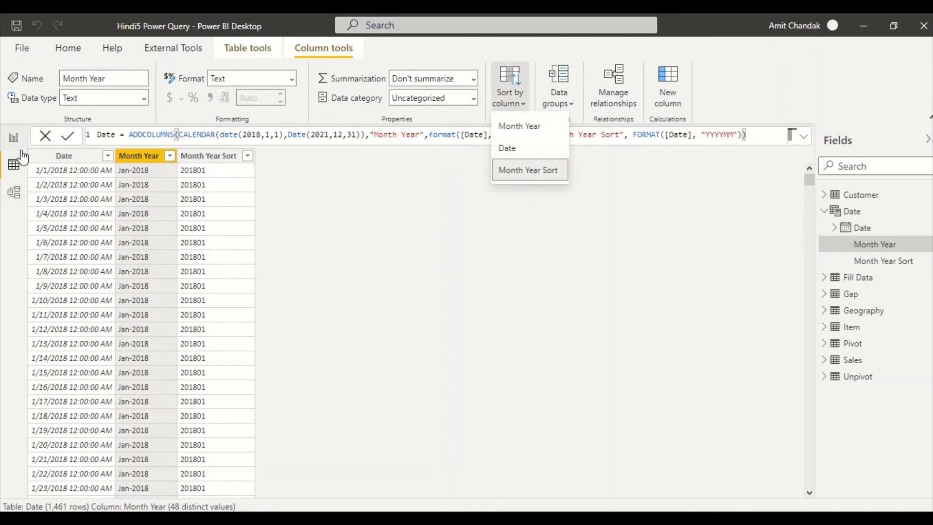
left_click(15, 142)
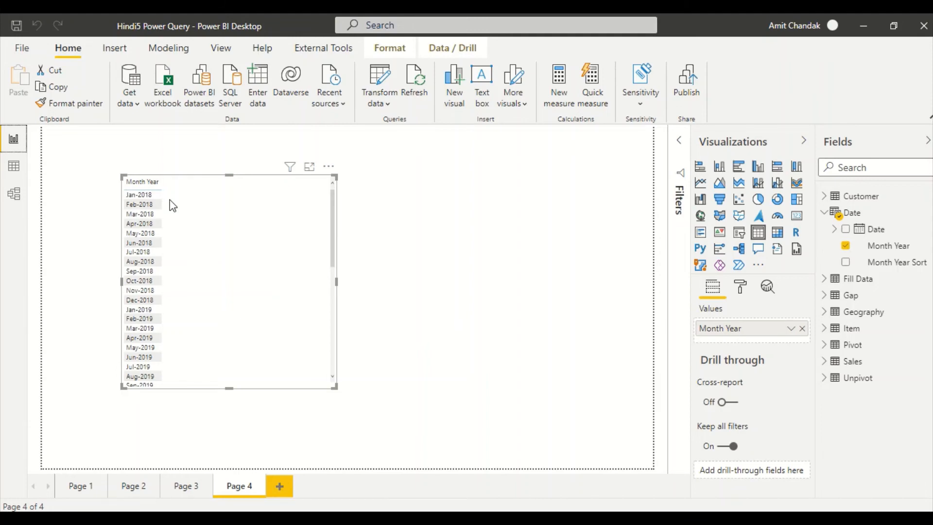
Insert three line breaks before the closing parenthesis of the Date table's ADDCOLUMNS formula
left_click(15, 165)
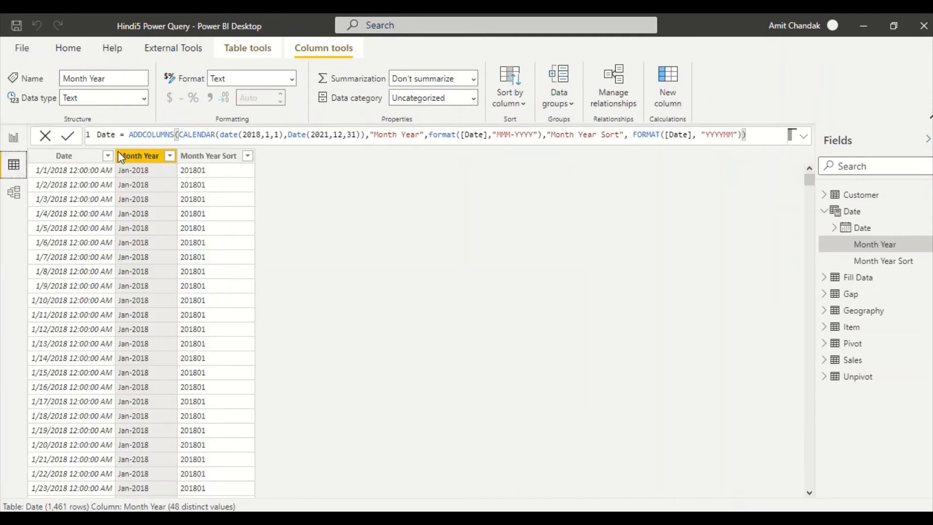
left_click(180, 135)
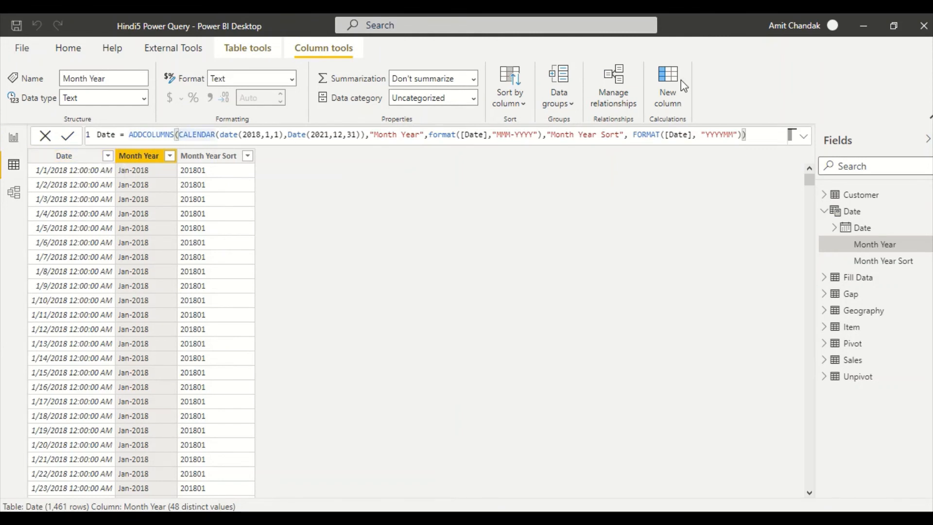
key("Left")
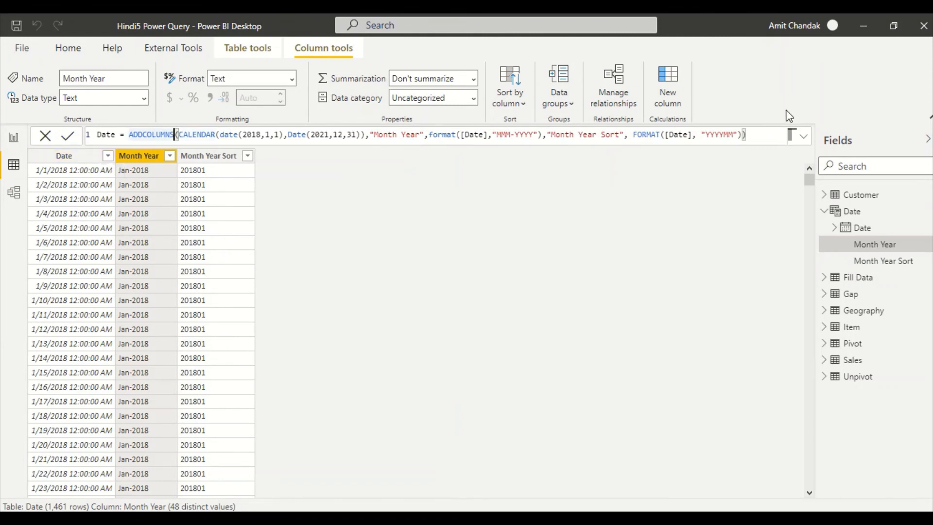
left_click(744, 134)
key("shift+Return")
key("shift+Return")
key("shift+Return")
key("Up")
key("Up")
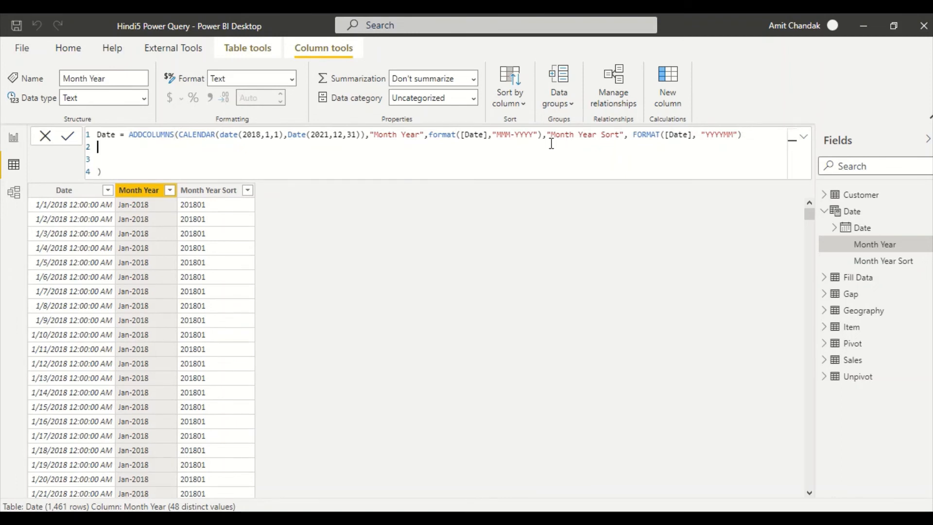
Move the "Month Year Sort" name and its FORMAT expression to the formula's second line and end them with a comma
key("shift+End")
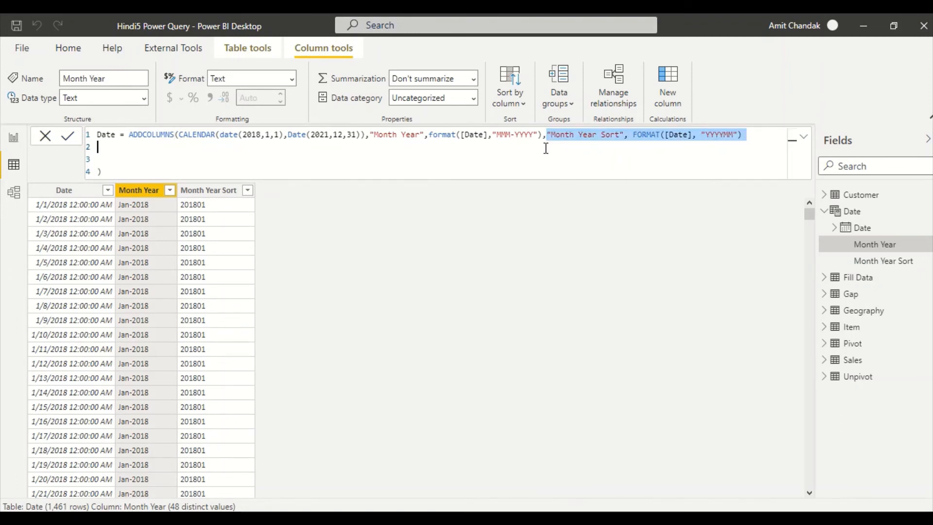
key("ctrl+x")
key("Down")
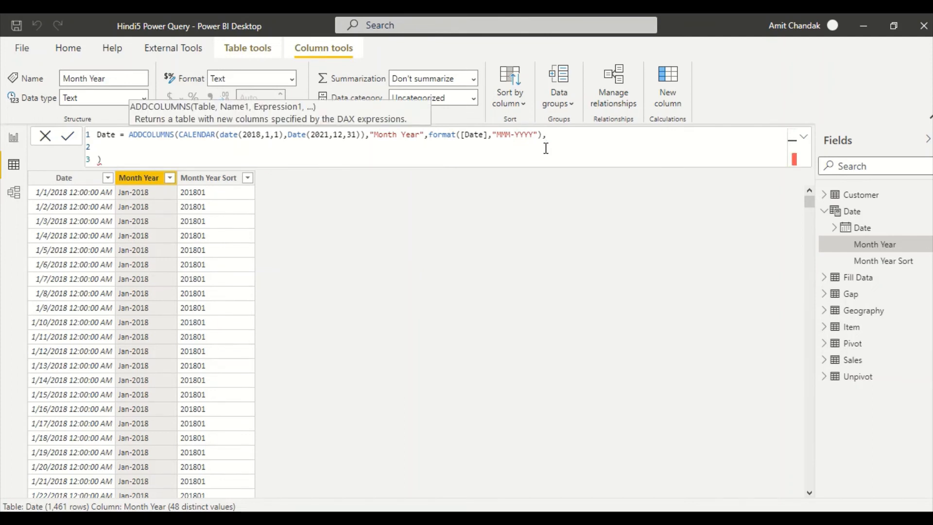
key("ctrl+v")
type(",")
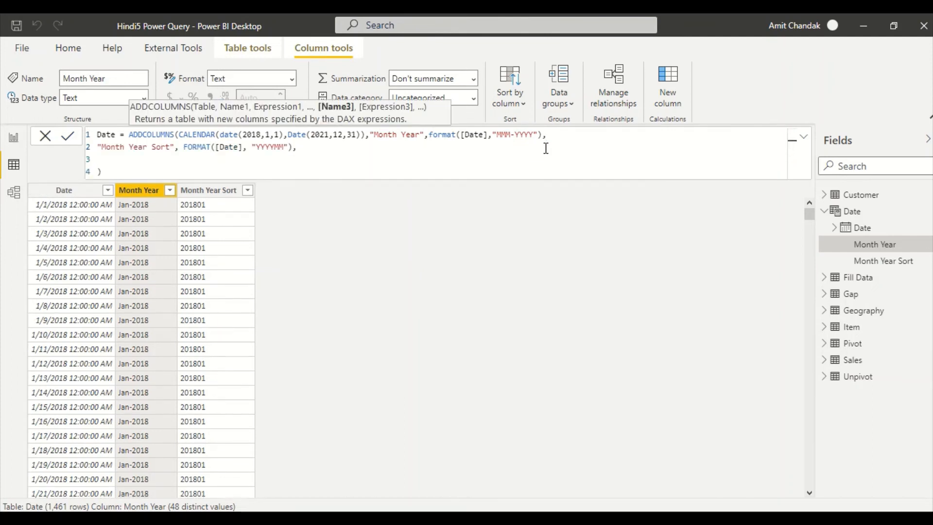
Add a "Year" column defined as YEAR([Date]) on the third line of the Date formula and commit it
key("Down")
type("\"Year\", ye")
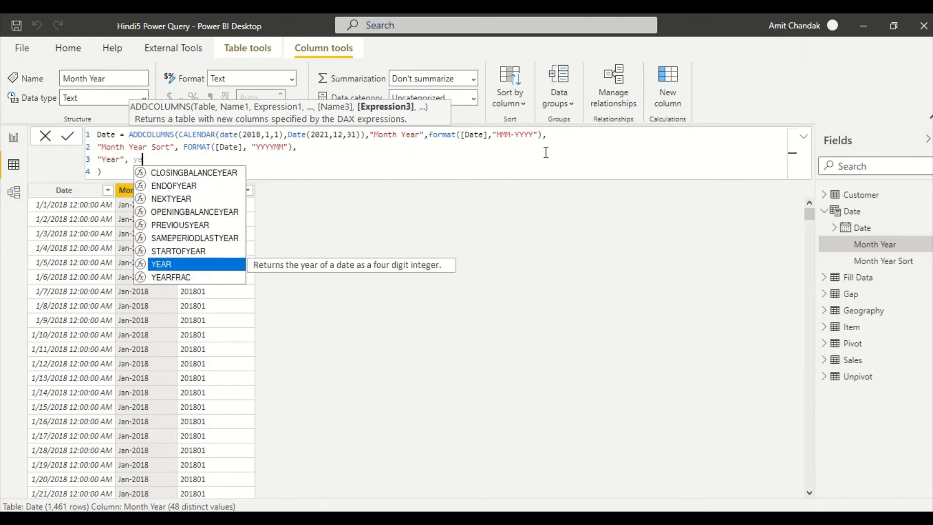
key("Tab")
type("[D")
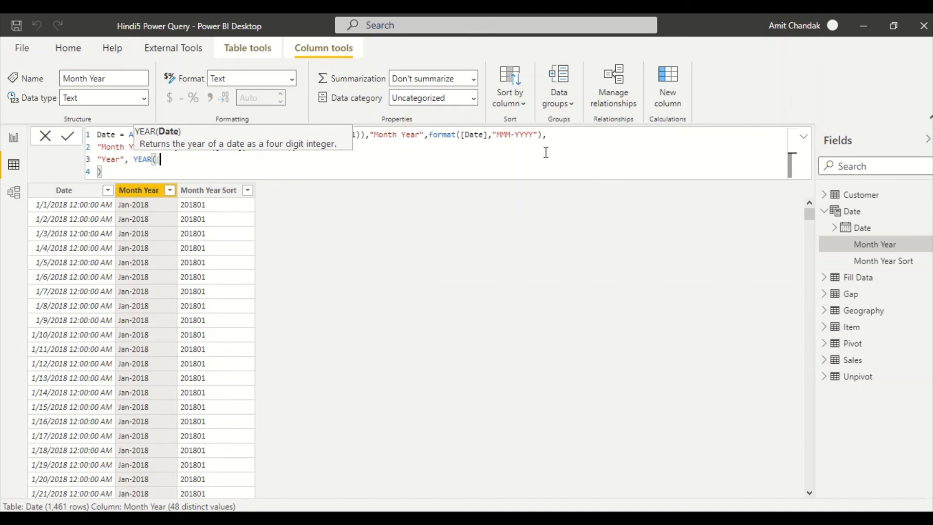
key("Tab")
type(")")
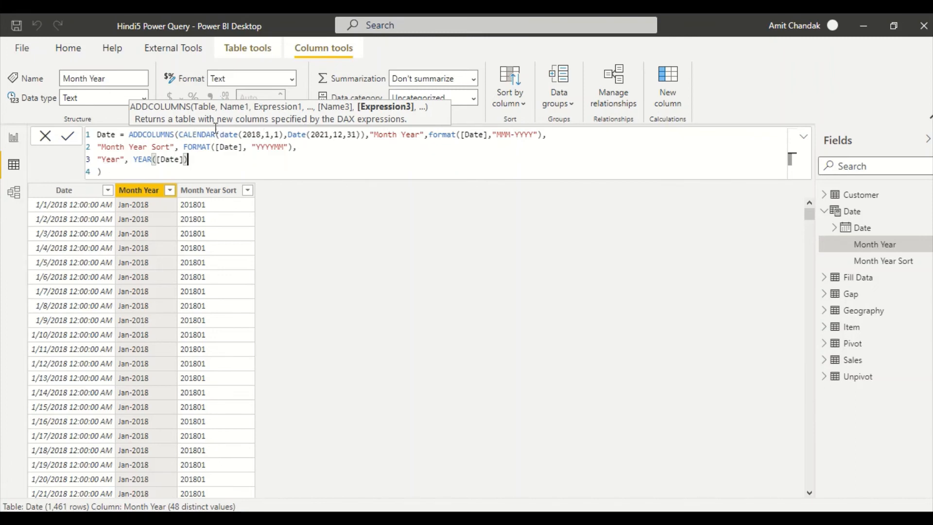
left_click(115, 169)
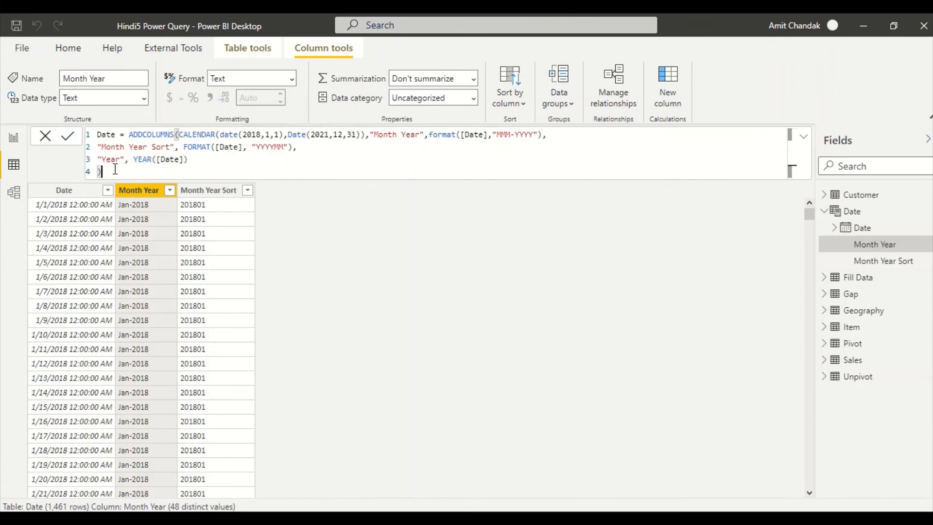
key("Return")
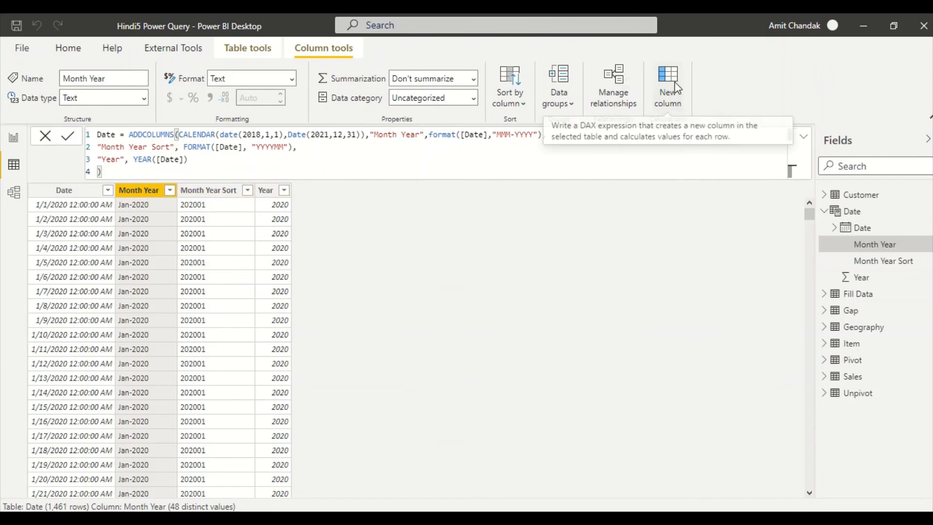
left_click(151, 136)
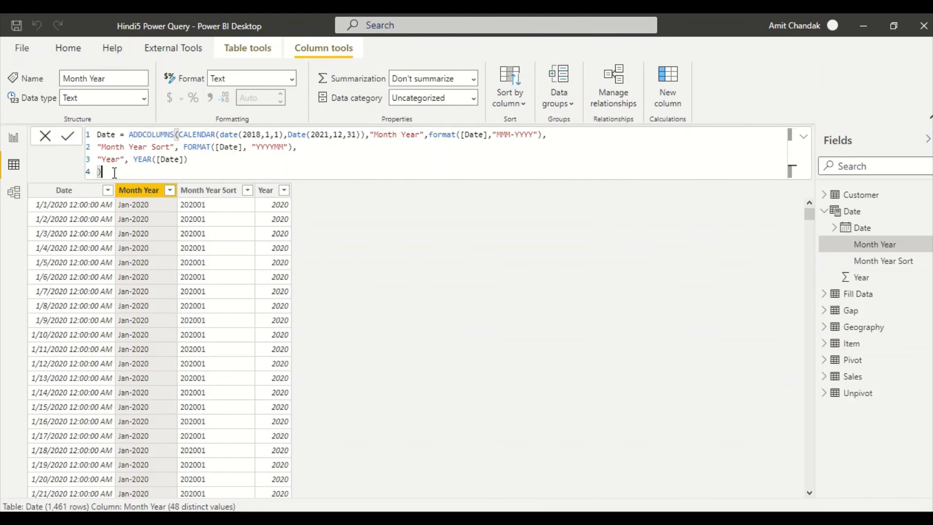
left_click_drag(102, 173, 83, 141)
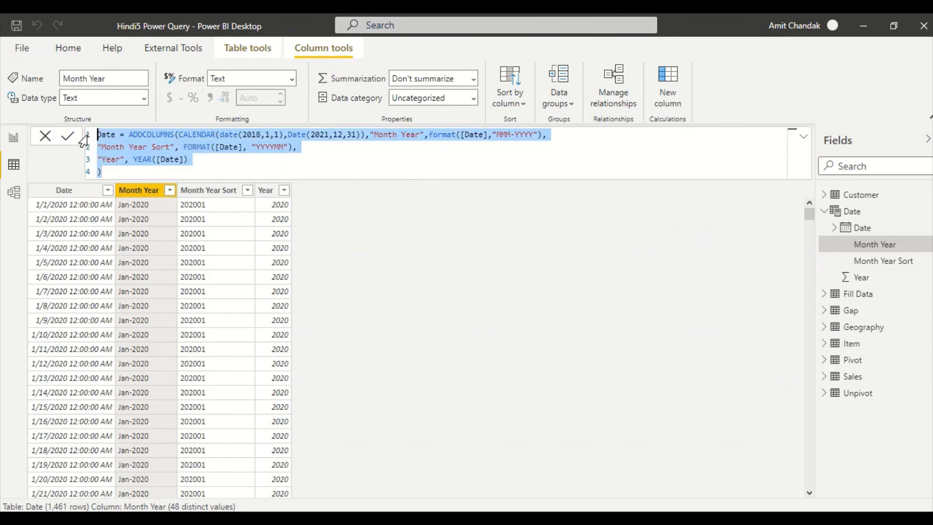
left_click(305, 170)
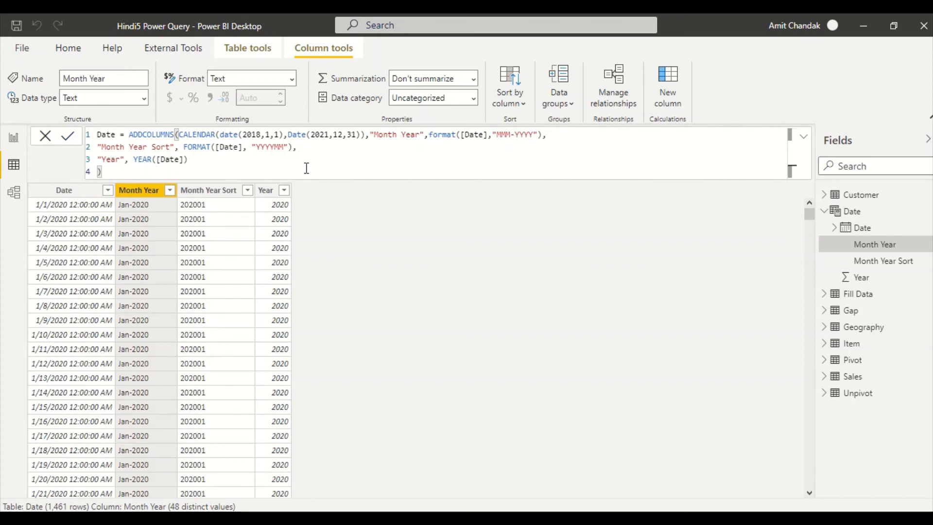
Create a new visual from the Date table's Year field beside the Month Year table on report Page 4
left_click(13, 137)
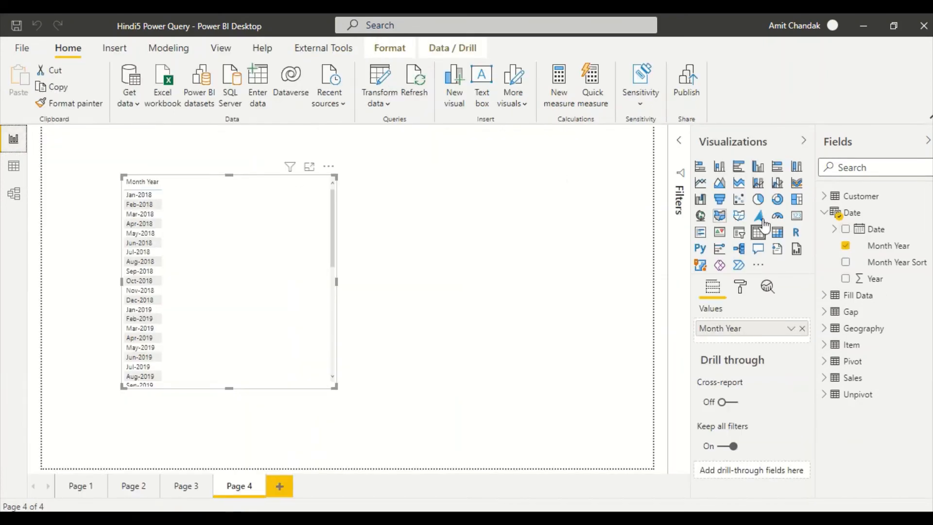
left_click_drag(876, 279, 441, 205)
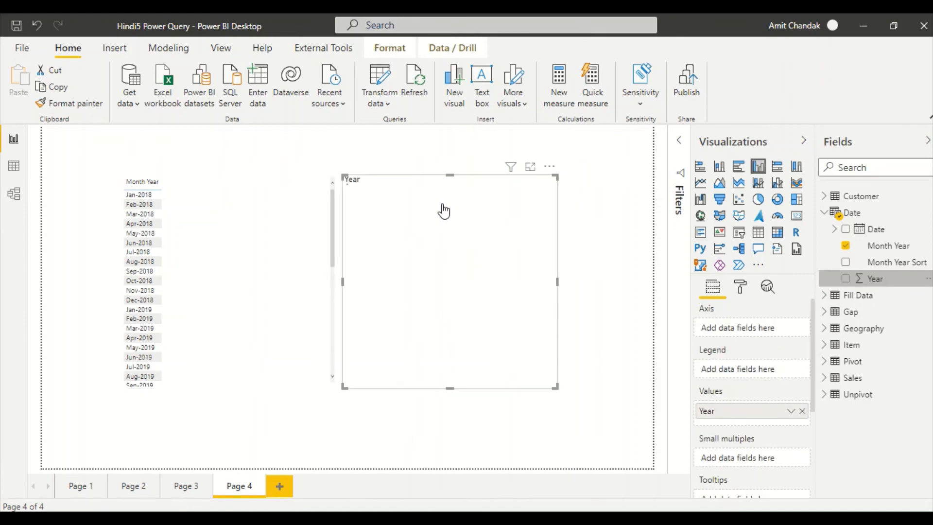
Convert the Year visual into a slicer and set its selection style to List
left_click(740, 234)
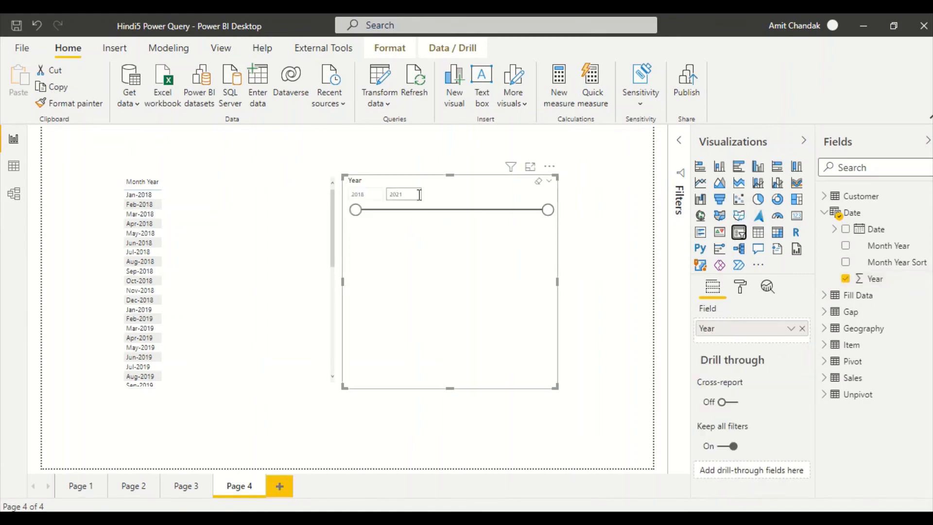
left_click(549, 181)
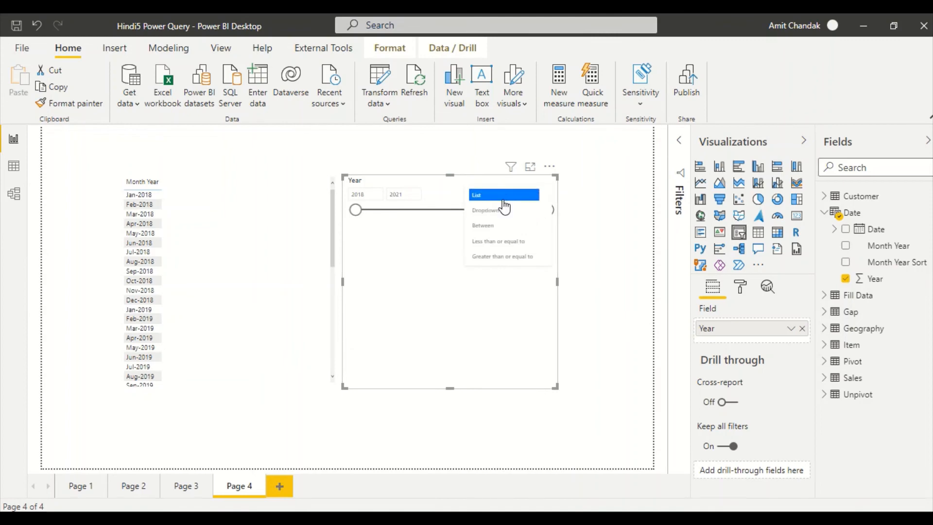
left_click(496, 197)
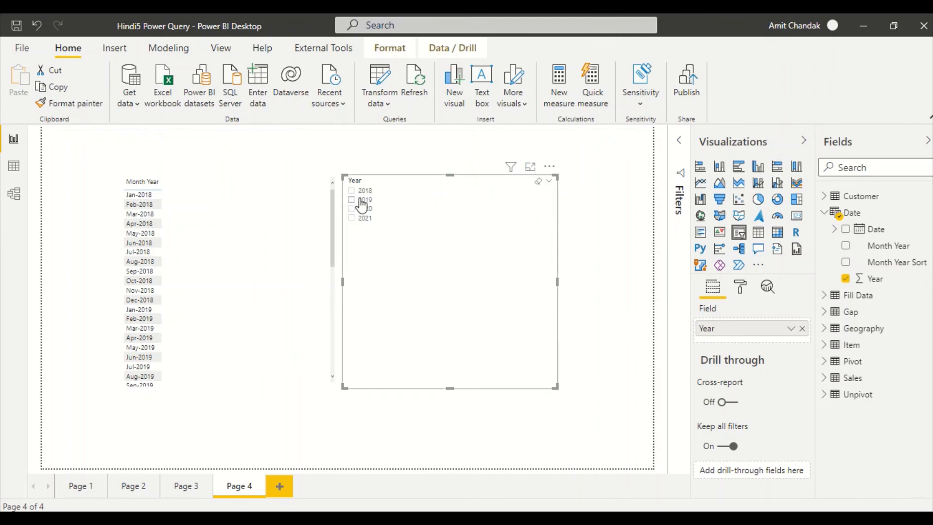
Filter the Month Year table by 2019, 2020 and 2021 in turn using the Year slicer
left_click(356, 200)
left_click(356, 209)
left_click(356, 218)
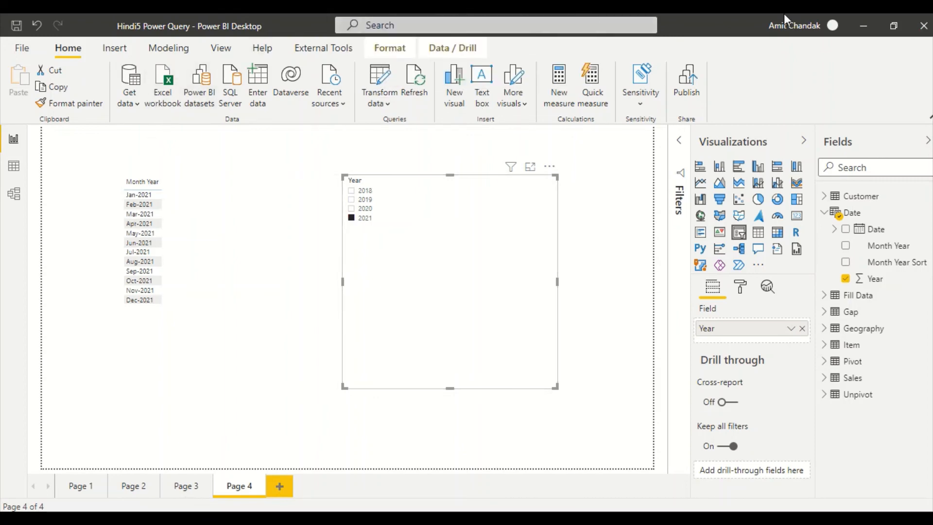
In the data model's All tables layout, move the Date table below and between the Gap and Pivot tables
left_click(15, 192)
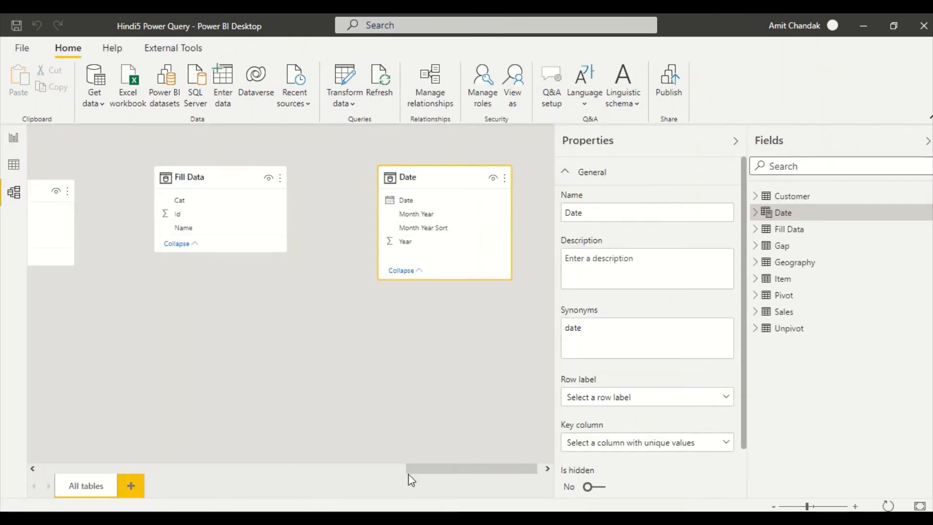
left_click_drag(426, 470, 437, 298)
left_click_drag(331, 228, 98, 308)
left_click_drag(514, 468, 387, 468)
left_click_drag(477, 319, 271, 323)
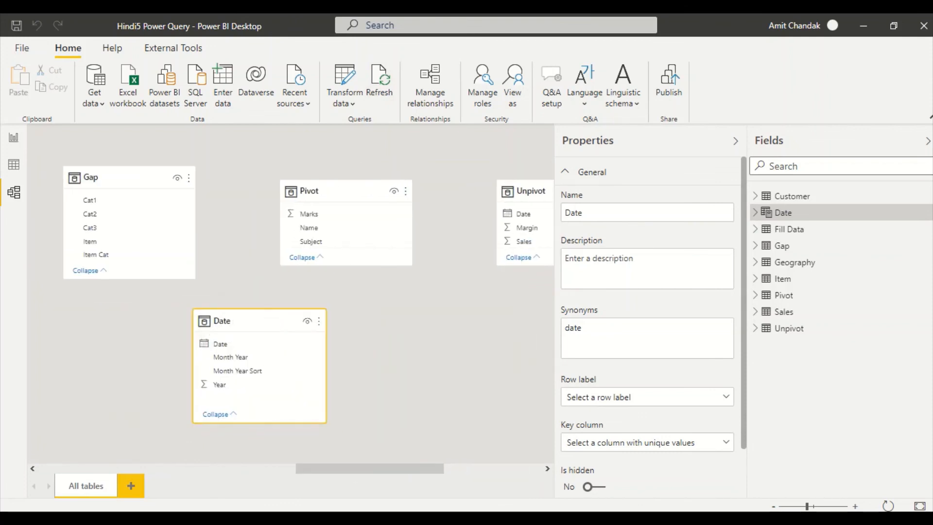
Create a new model layout and add the Sales and Date tables to it
left_click(137, 485)
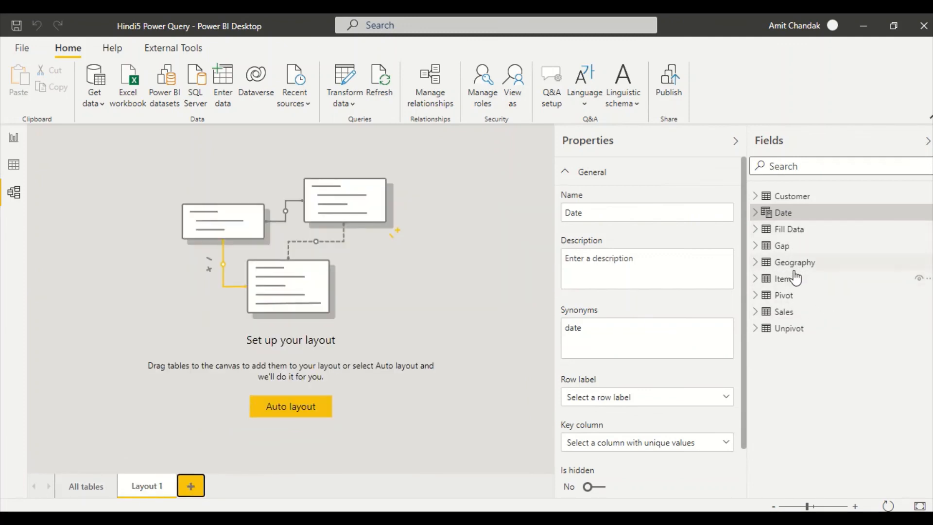
left_click_drag(782, 305, 263, 274)
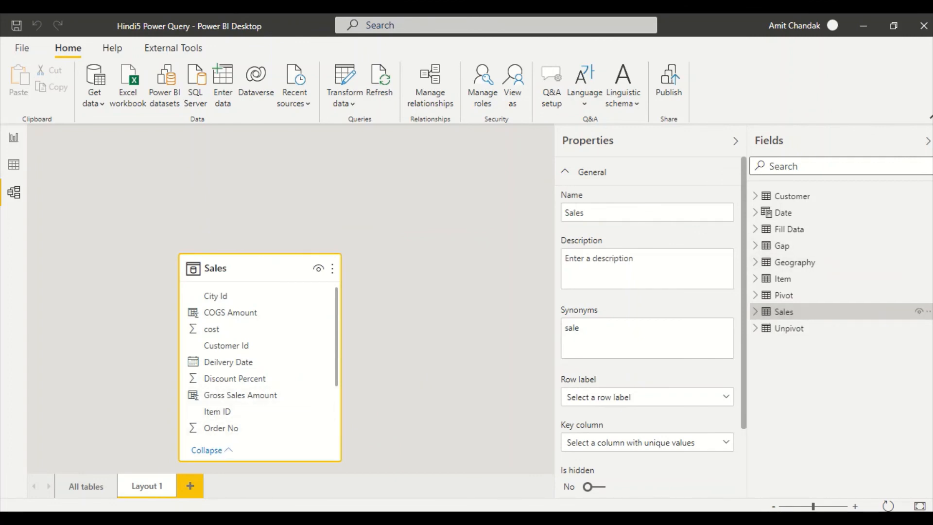
left_click_drag(783, 213, 403, 219)
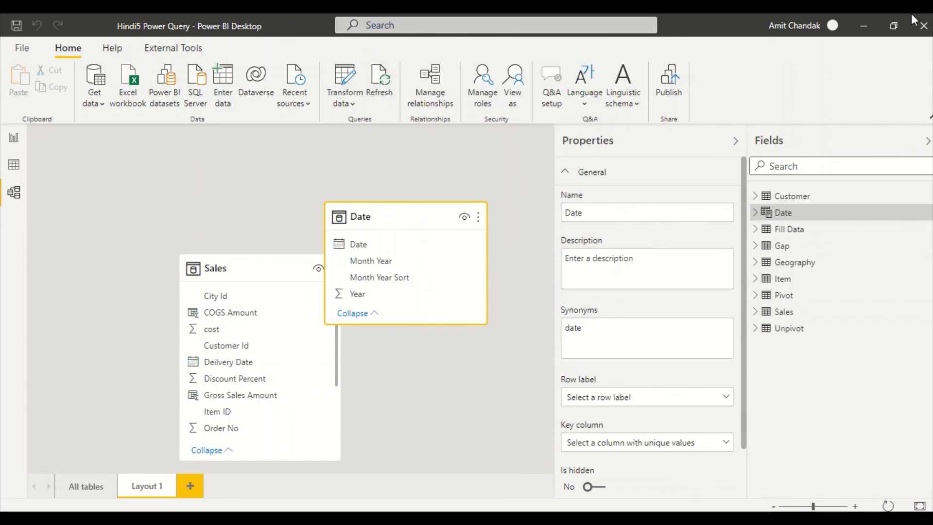
Move the Sales table clear of the Date table and relate its Sales Date column to Date in the Date table
left_click_drag(246, 268, 154, 232)
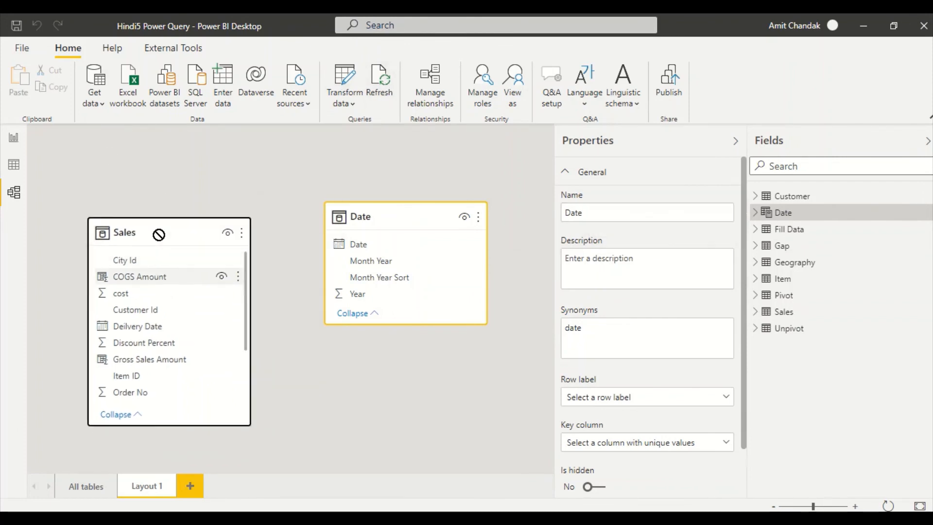
scroll(132, 374, "down", 3)
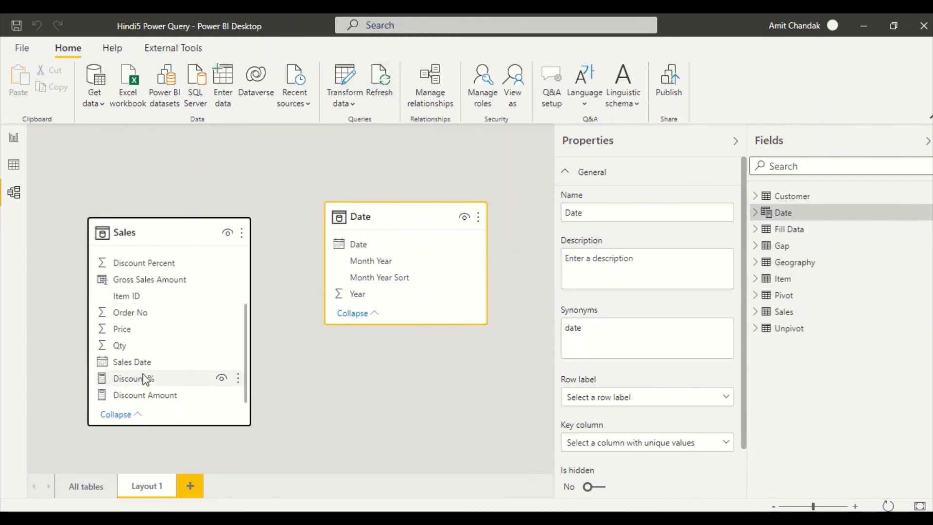
left_click_drag(147, 365, 357, 246)
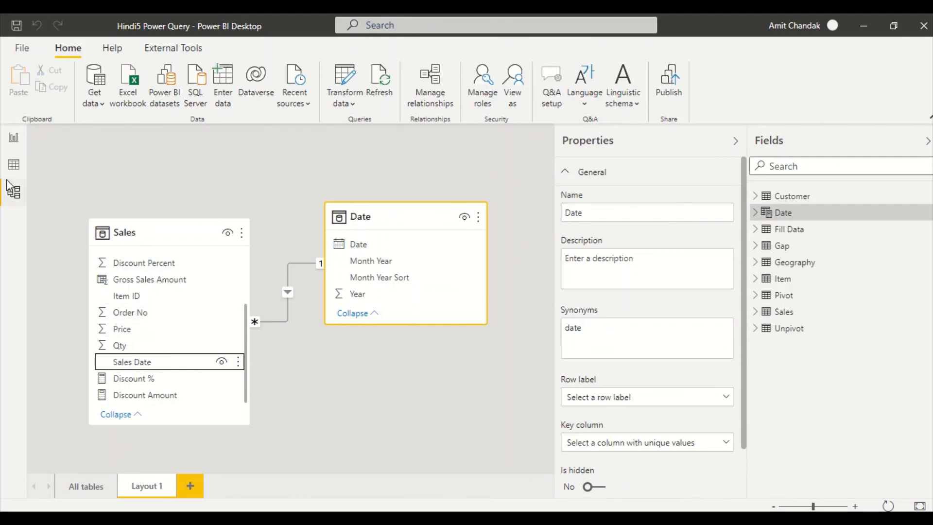
Return to report Page 4 and add COGS Amount from the Sales table to the Month Year table visual
left_click(16, 141)
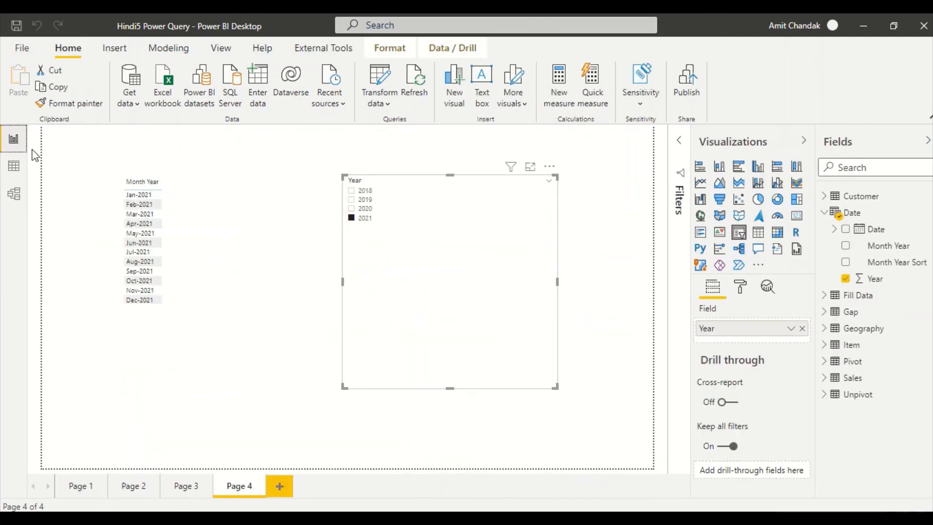
left_click(851, 378)
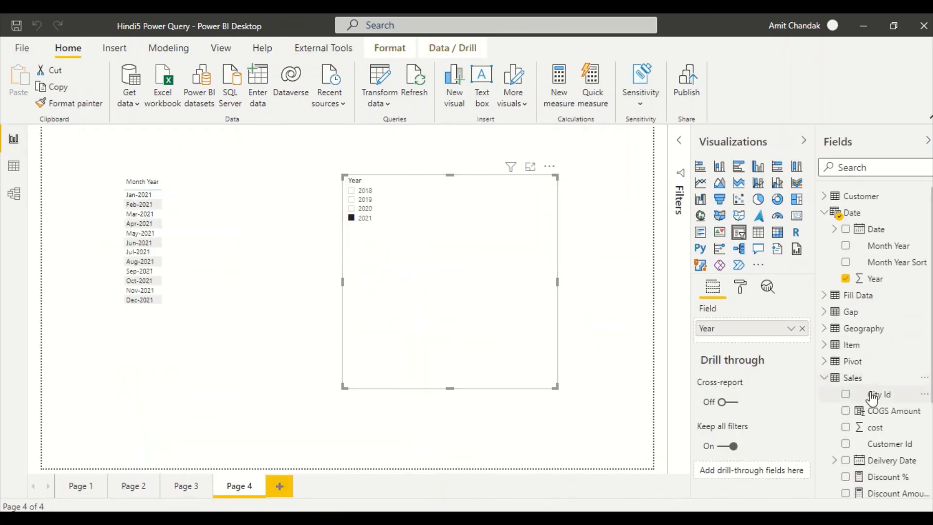
scroll(889, 427, "down", 2)
scroll(875, 292, "up", 2)
scroll(845, 282, "down", 4)
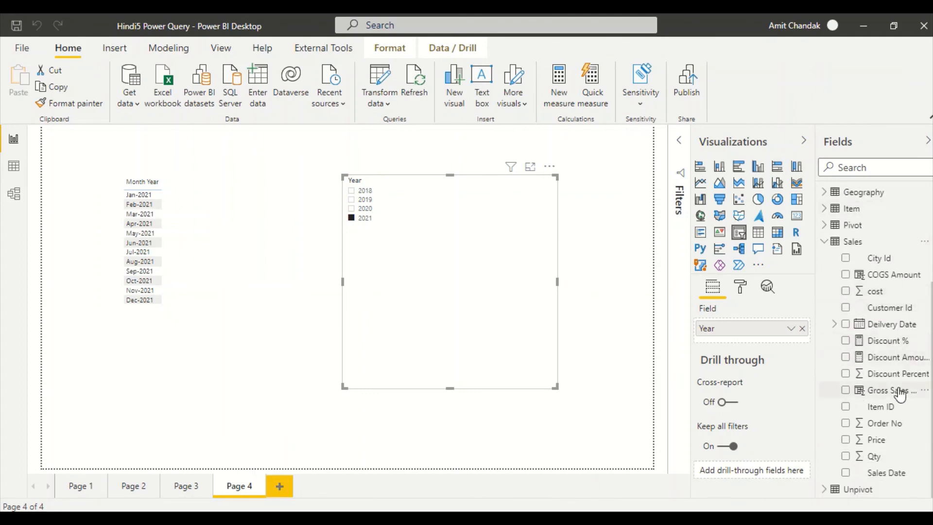
scroll(899, 395, "up", 4)
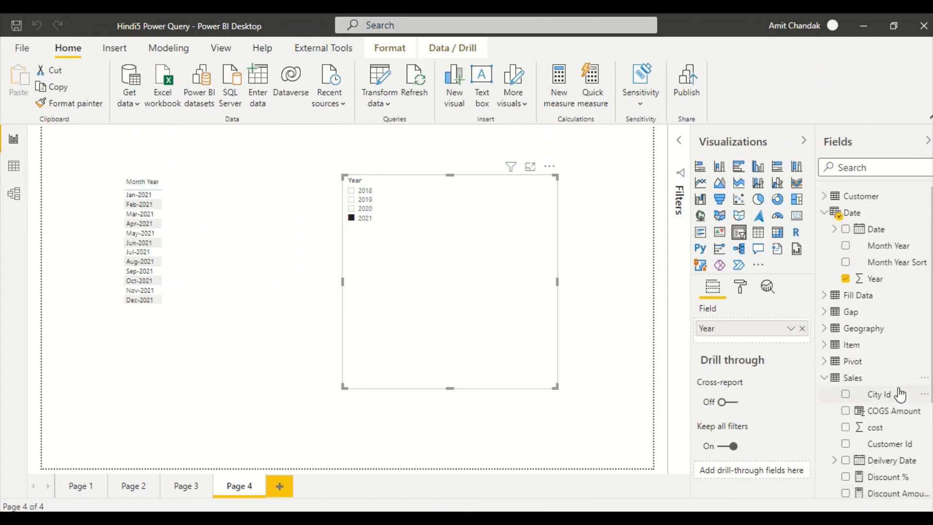
scroll(897, 408, "down", 4)
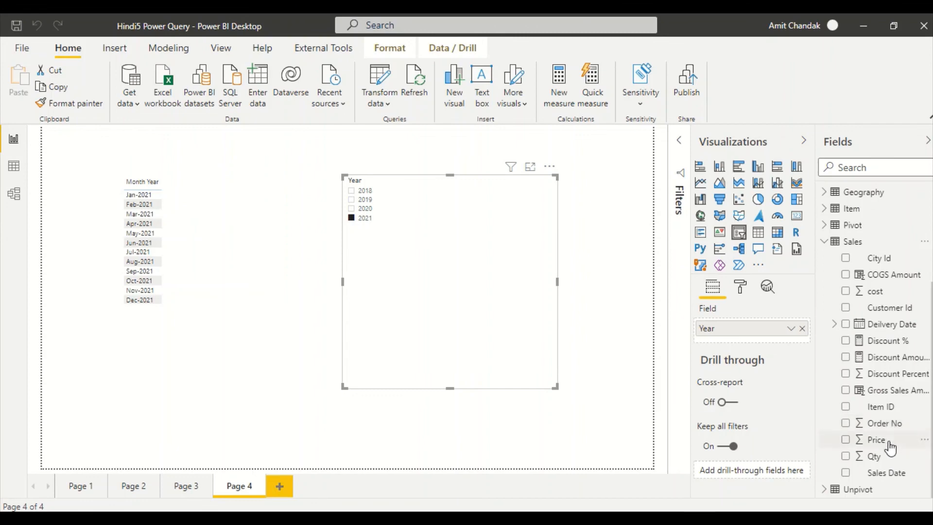
left_click_drag(896, 275, 228, 342)
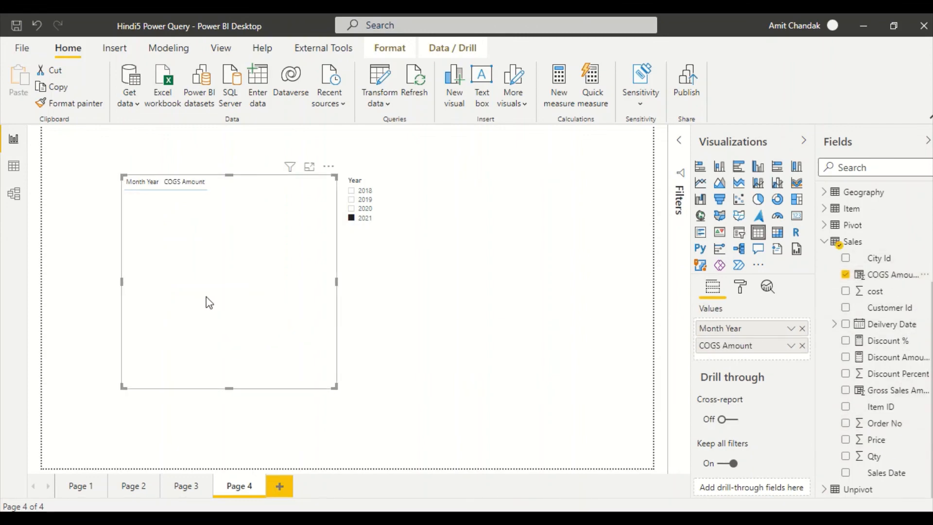
Check the monthly COGS Amount for 2020 and 2019 by selecting each year in the Year slicer
left_click(354, 210)
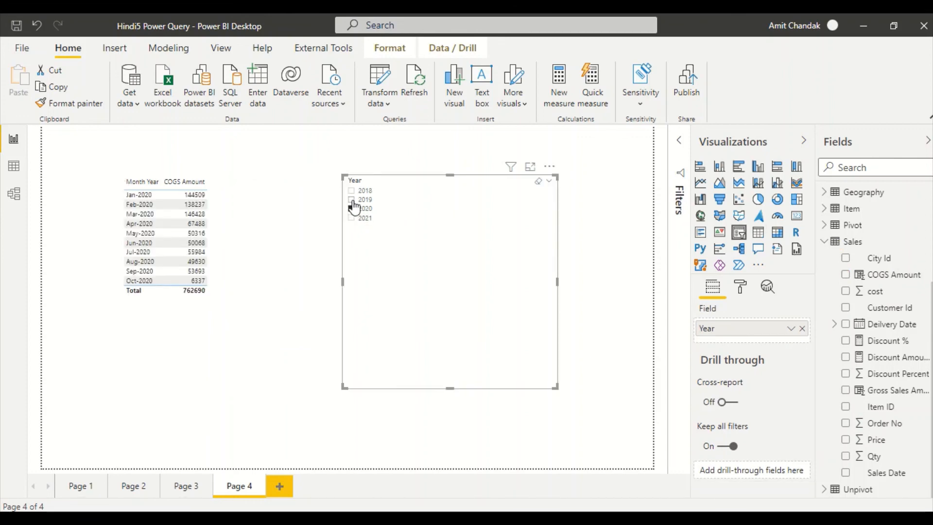
left_click(353, 201)
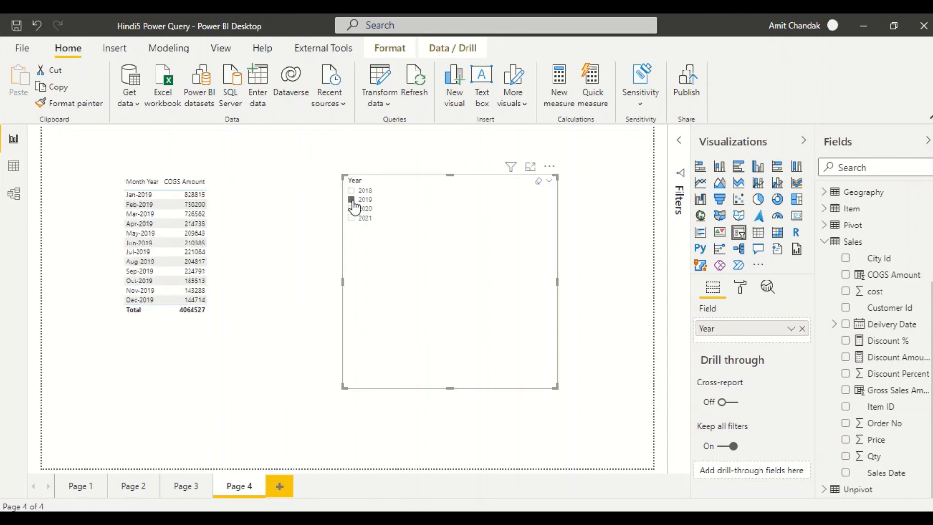